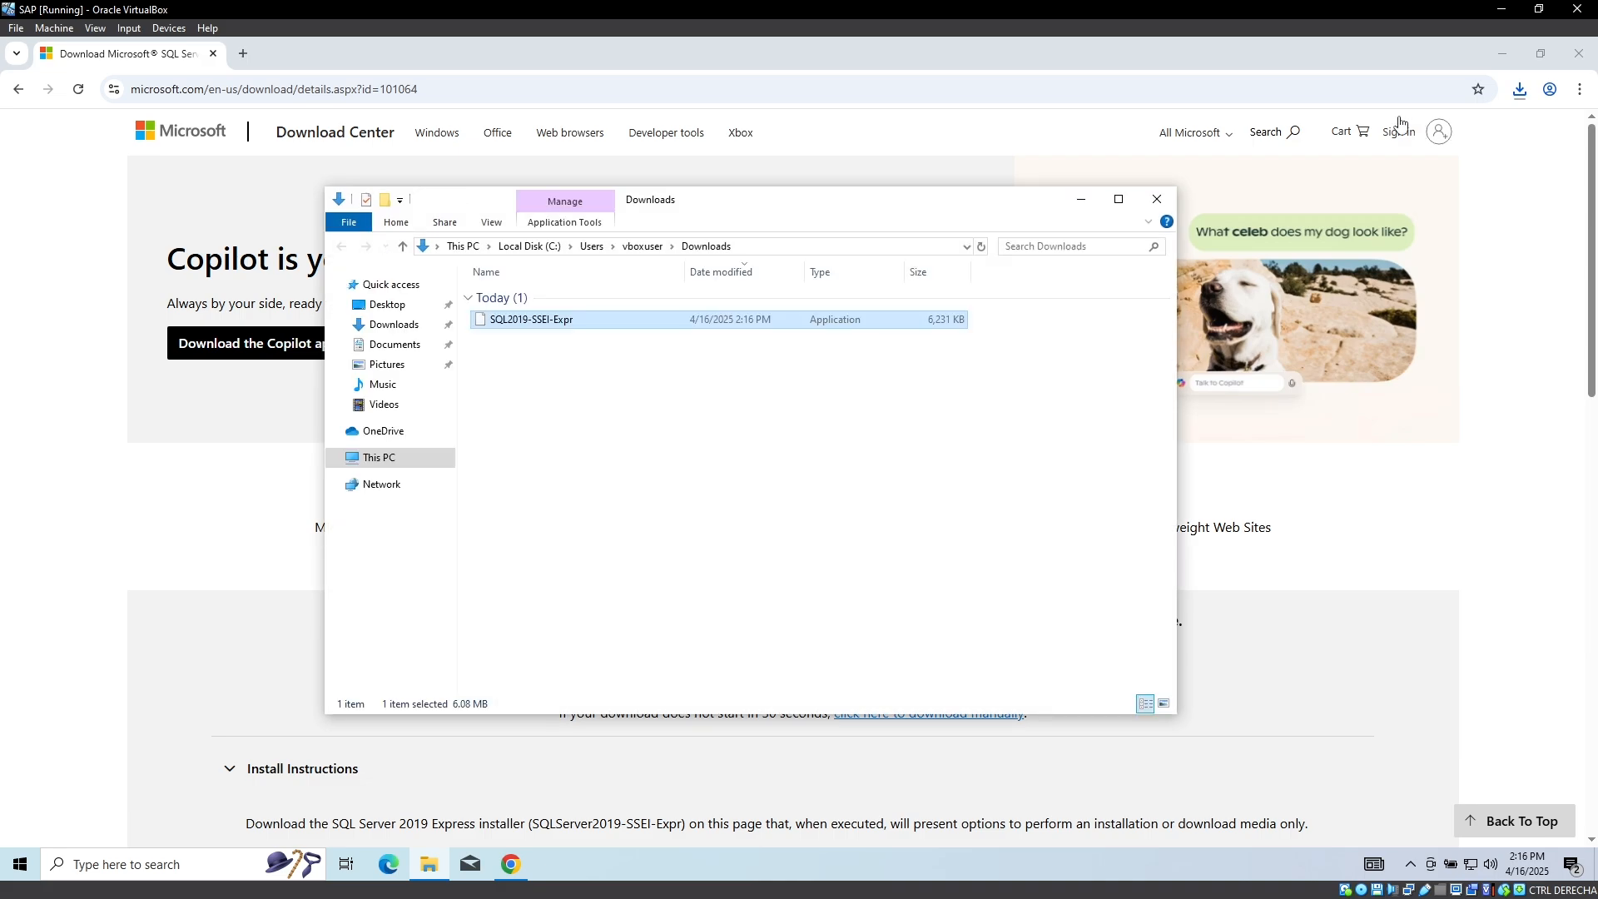
- Run the SQL2019-SSEI-Expr installer as administrator and start a Custom installation with C:\SQL2019 as the media location
right_click(556, 327)
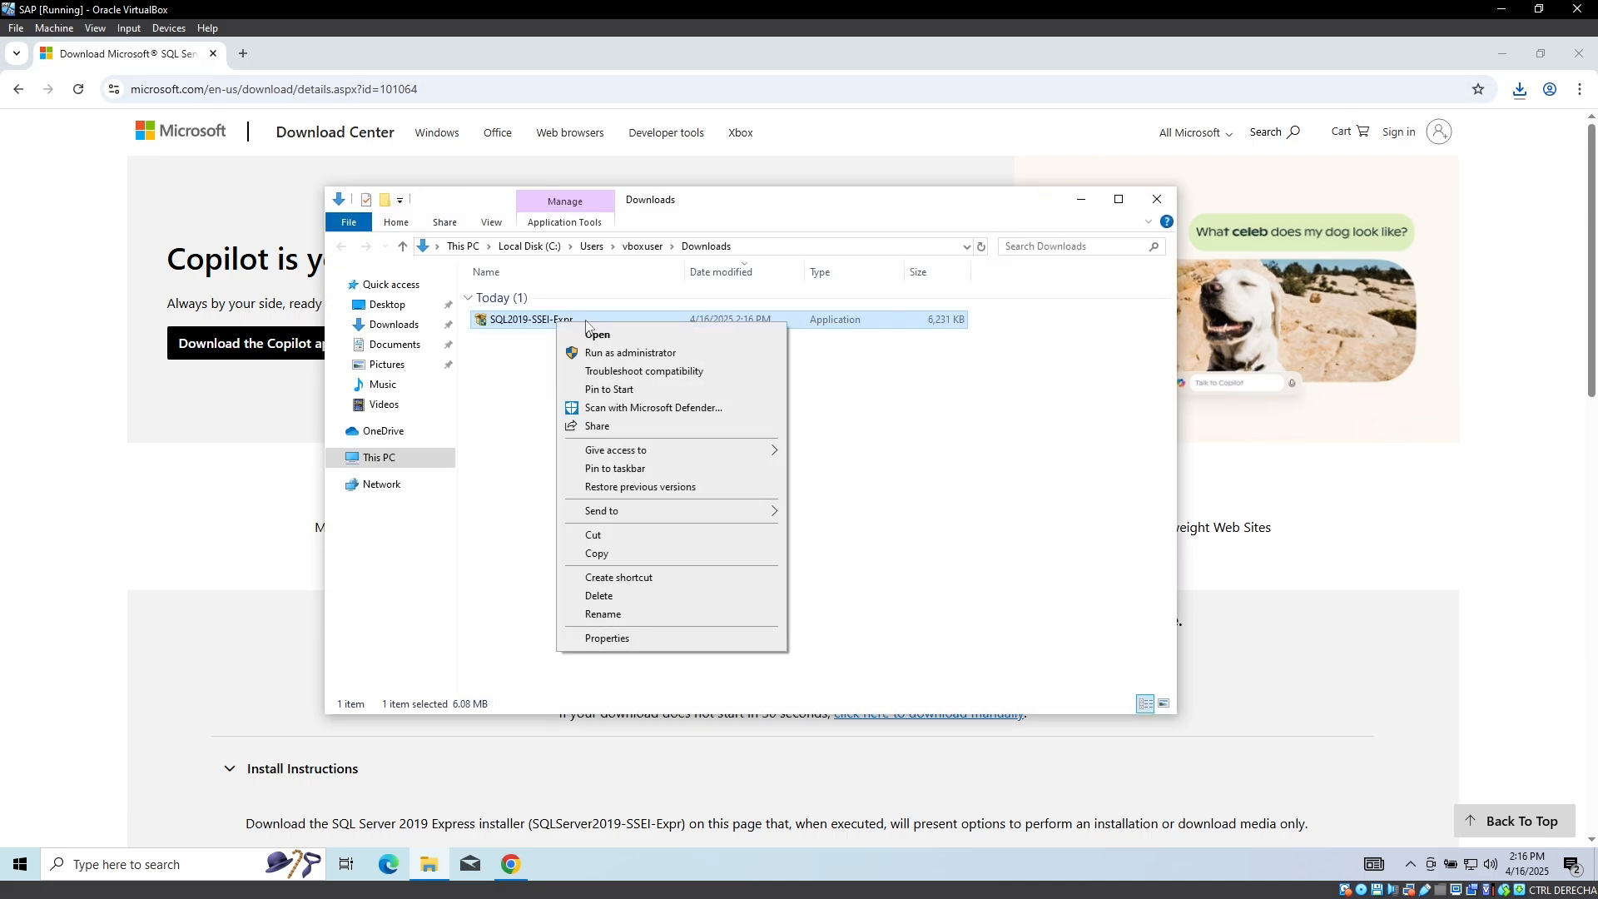
left_click(657, 353)
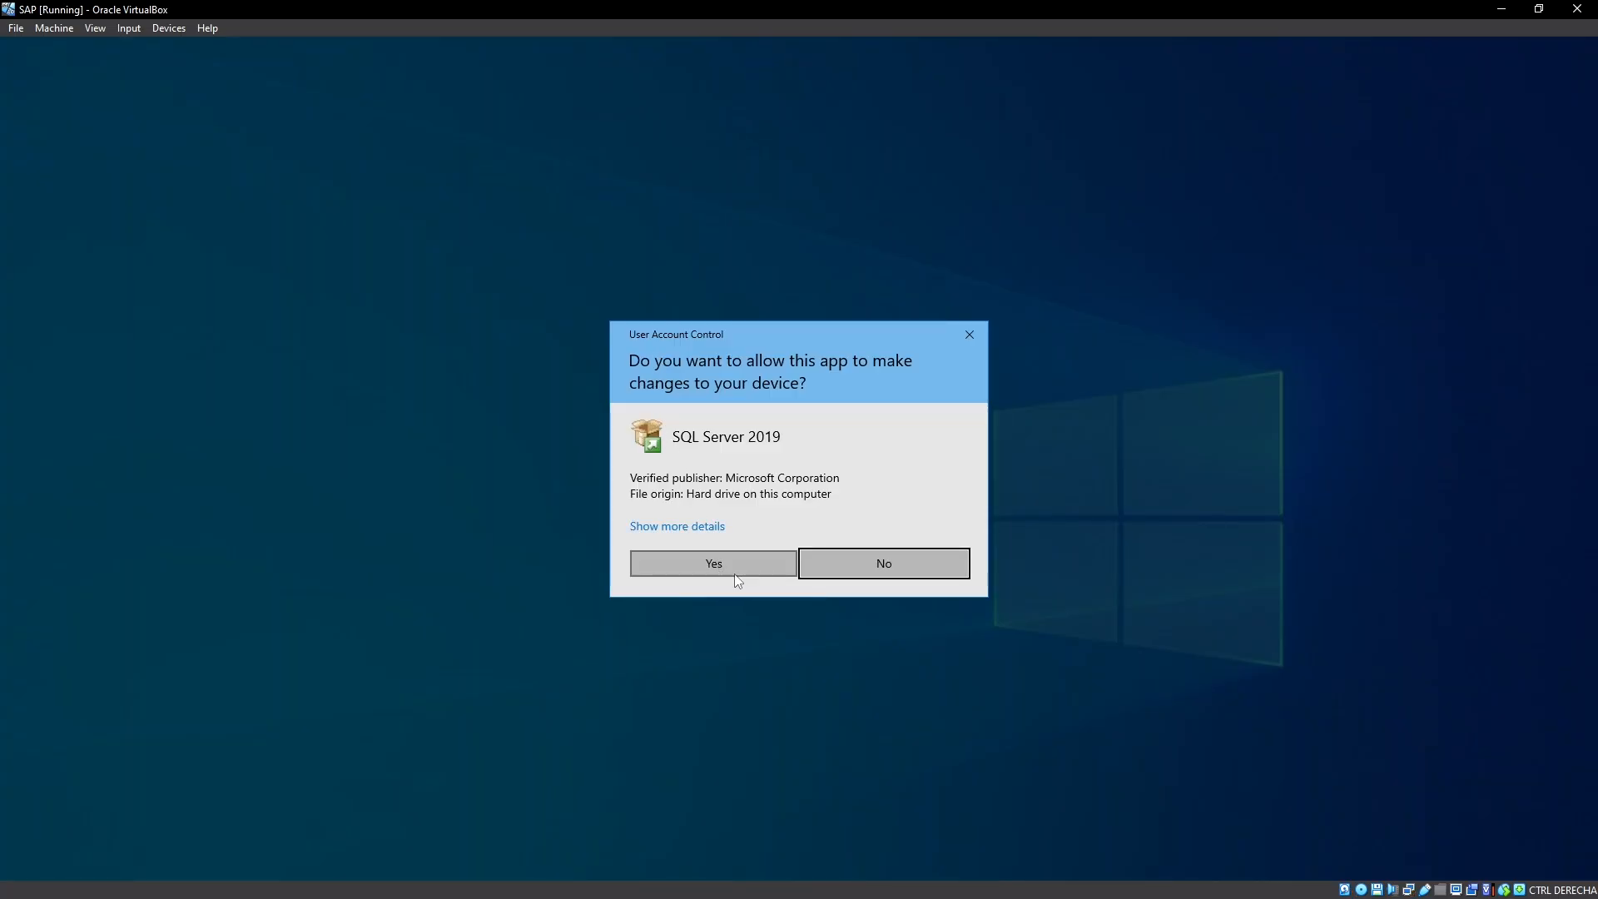
left_click(714, 564)
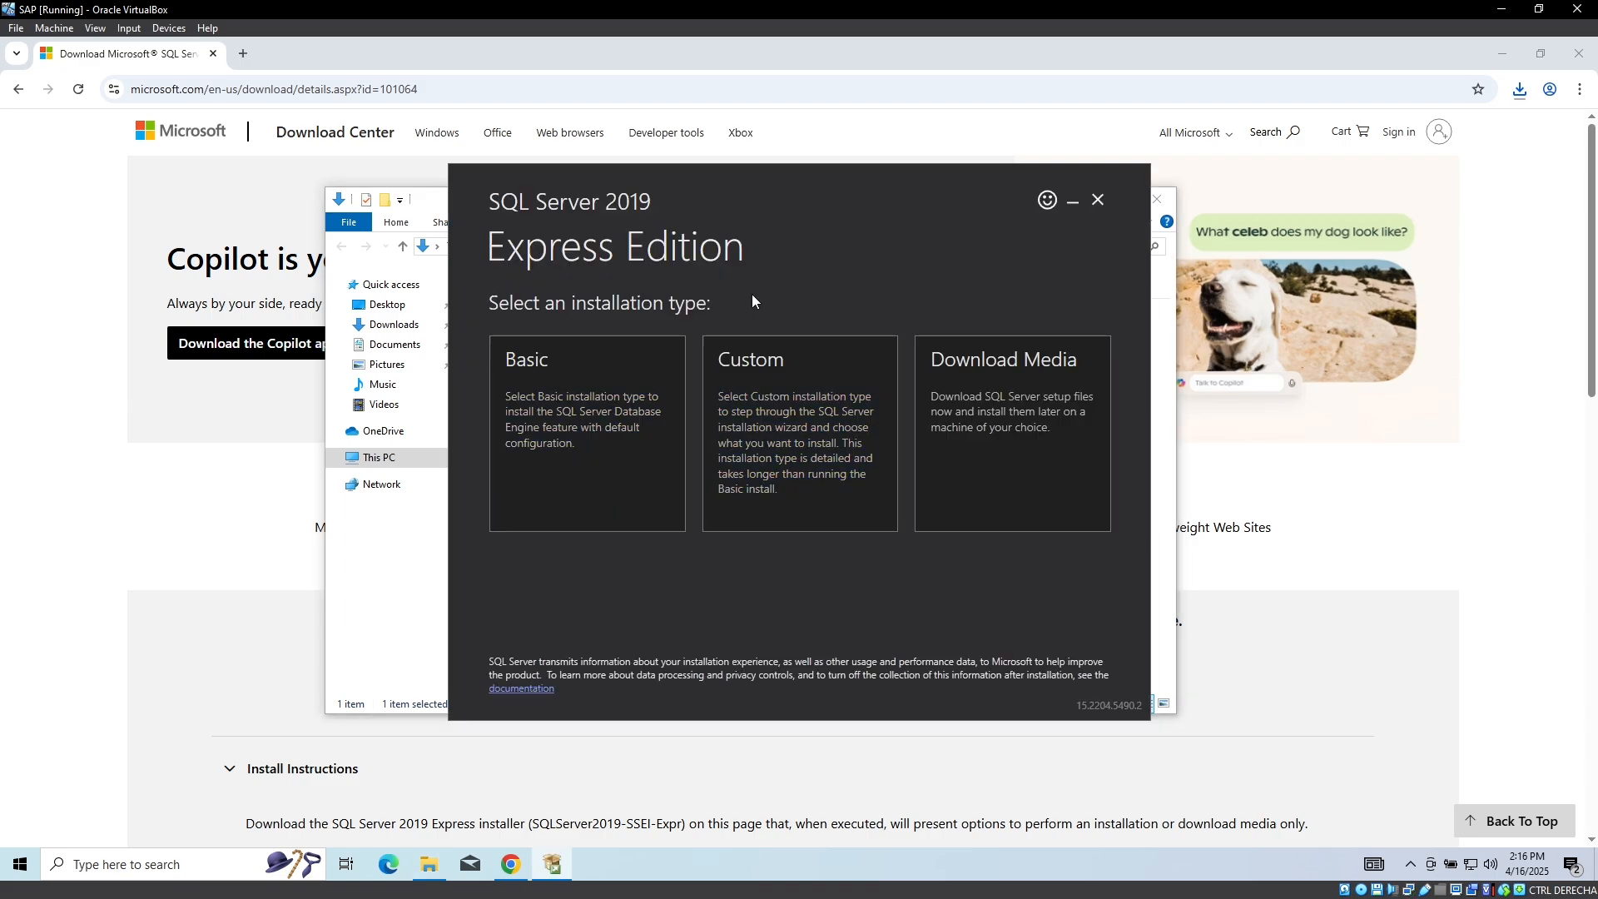
left_click(799, 430)
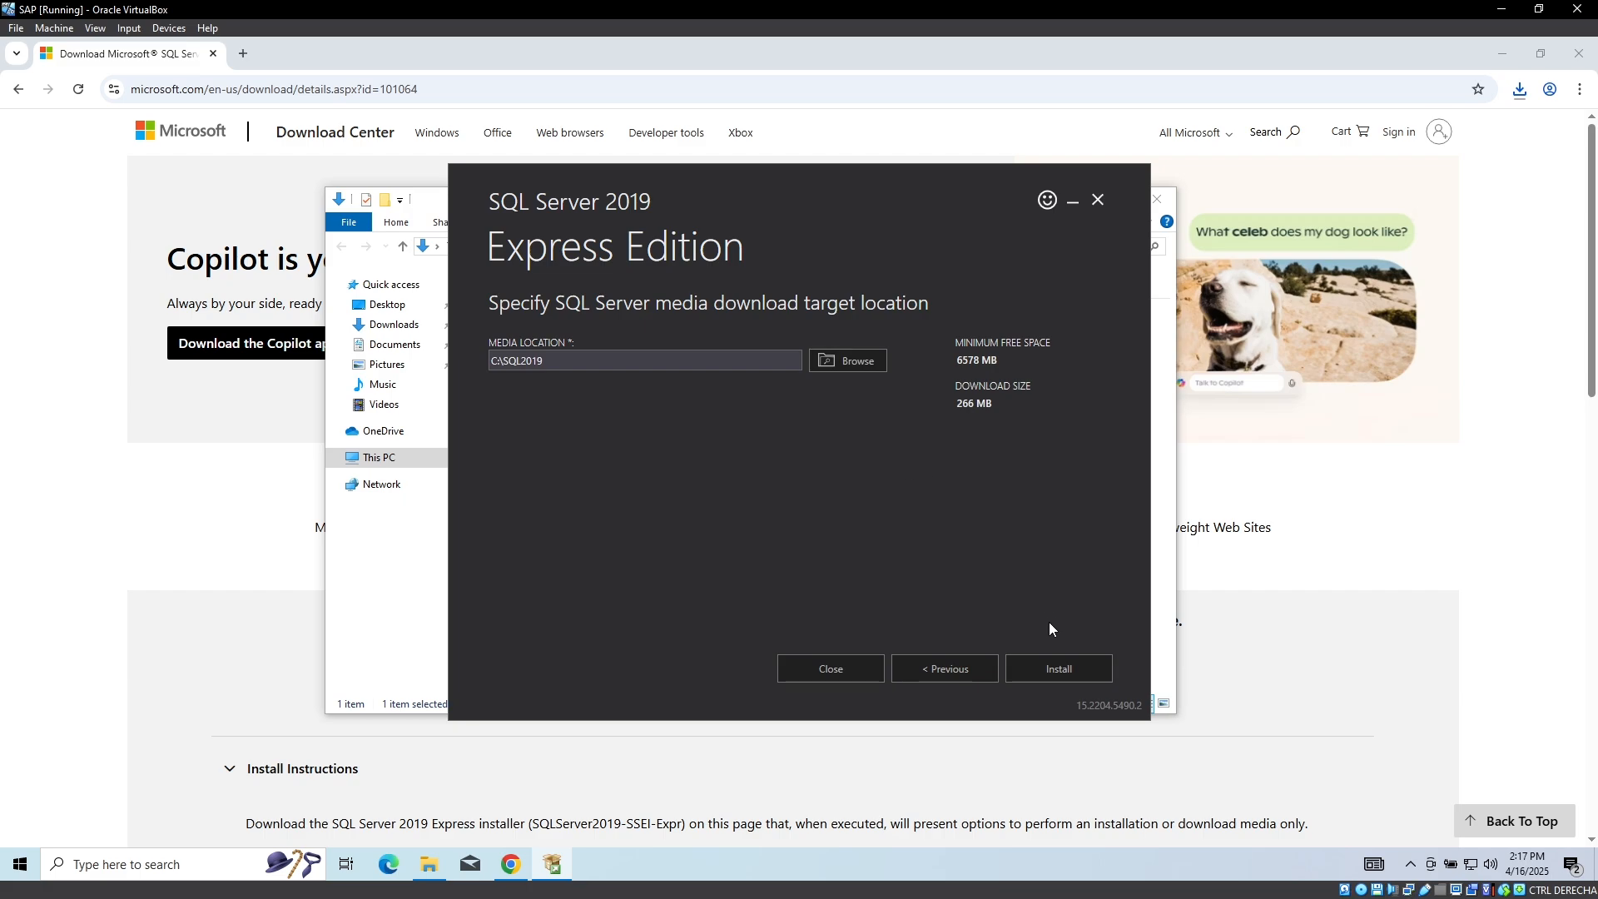
left_click(1045, 672)
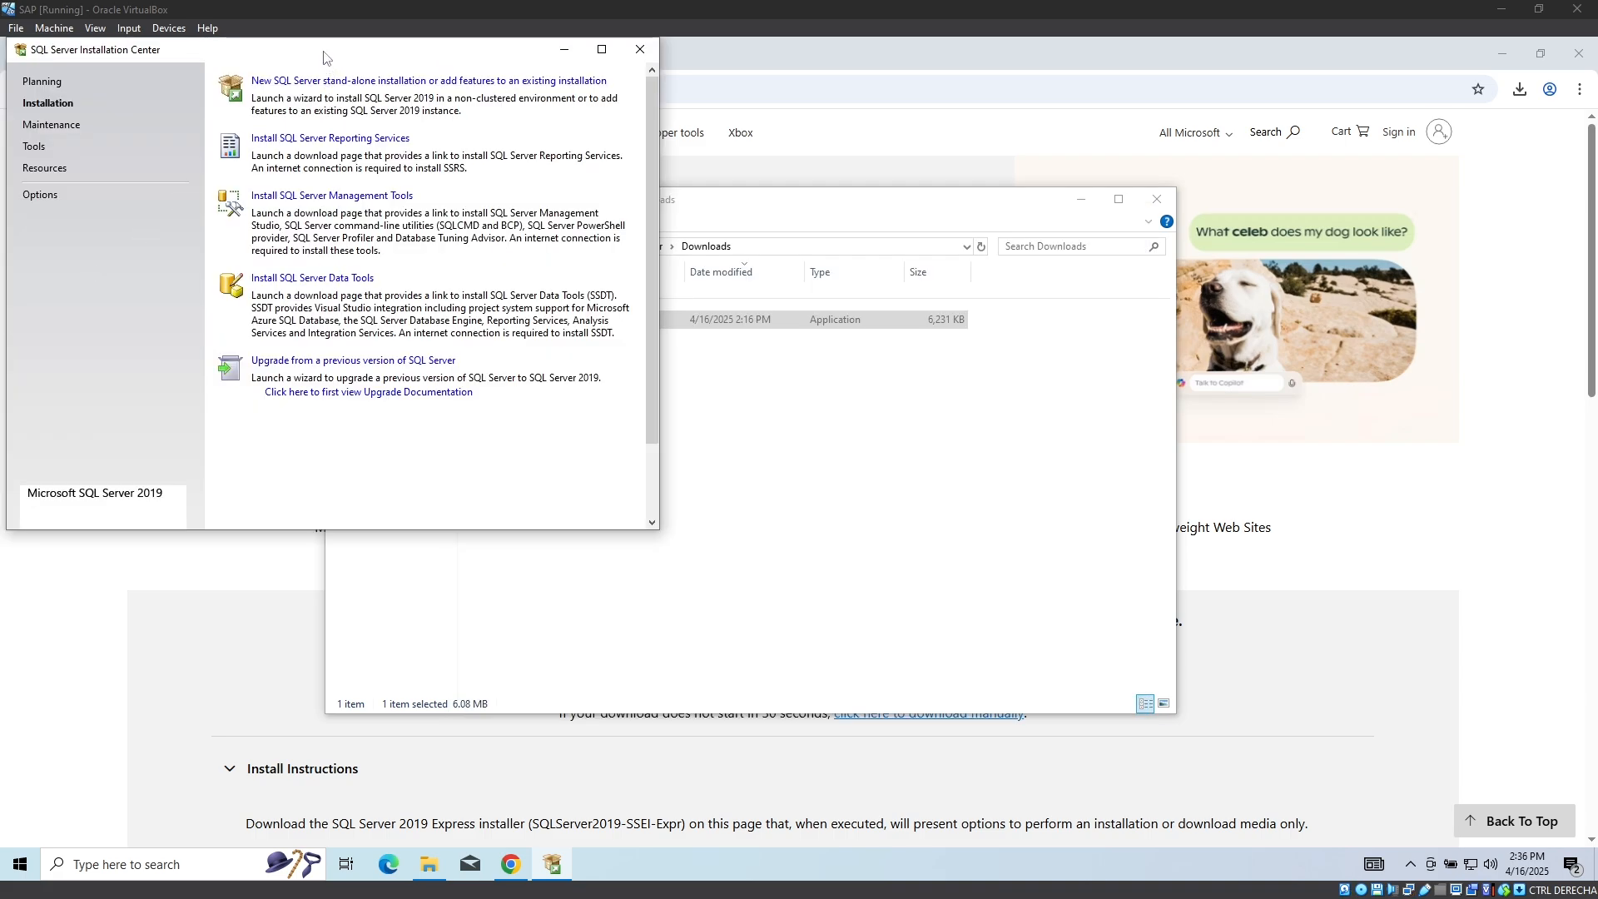
- Start a new SQL Server stand-alone installation, accept the license terms and continue to feature selection without enabling Microsoft Update
left_click_drag(324, 57, 745, 220)
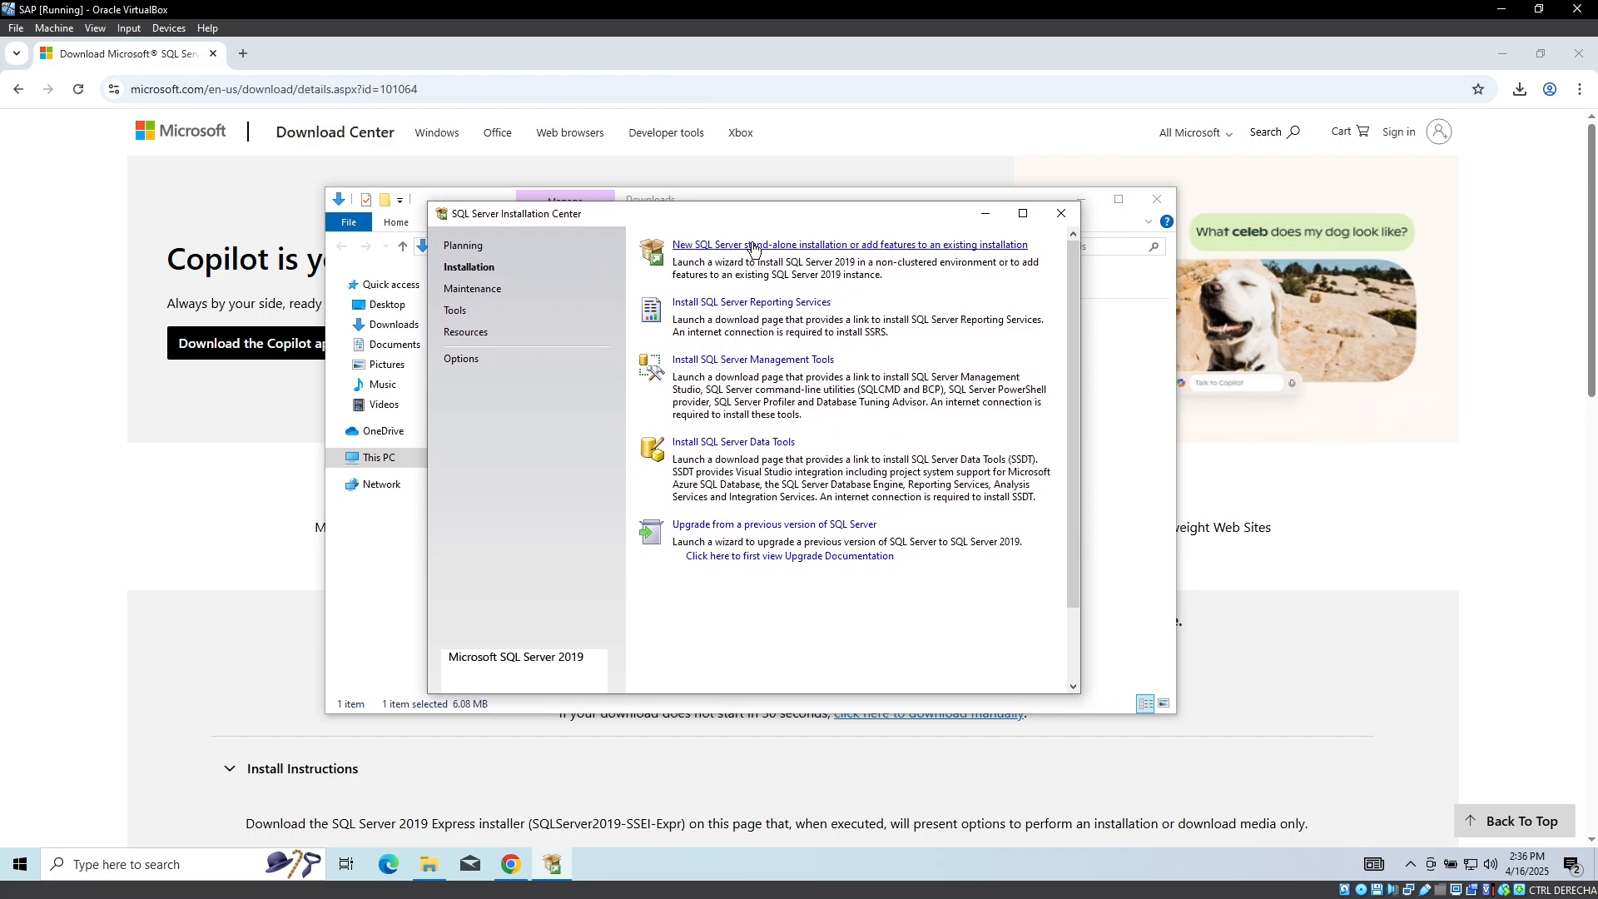
left_click(753, 250)
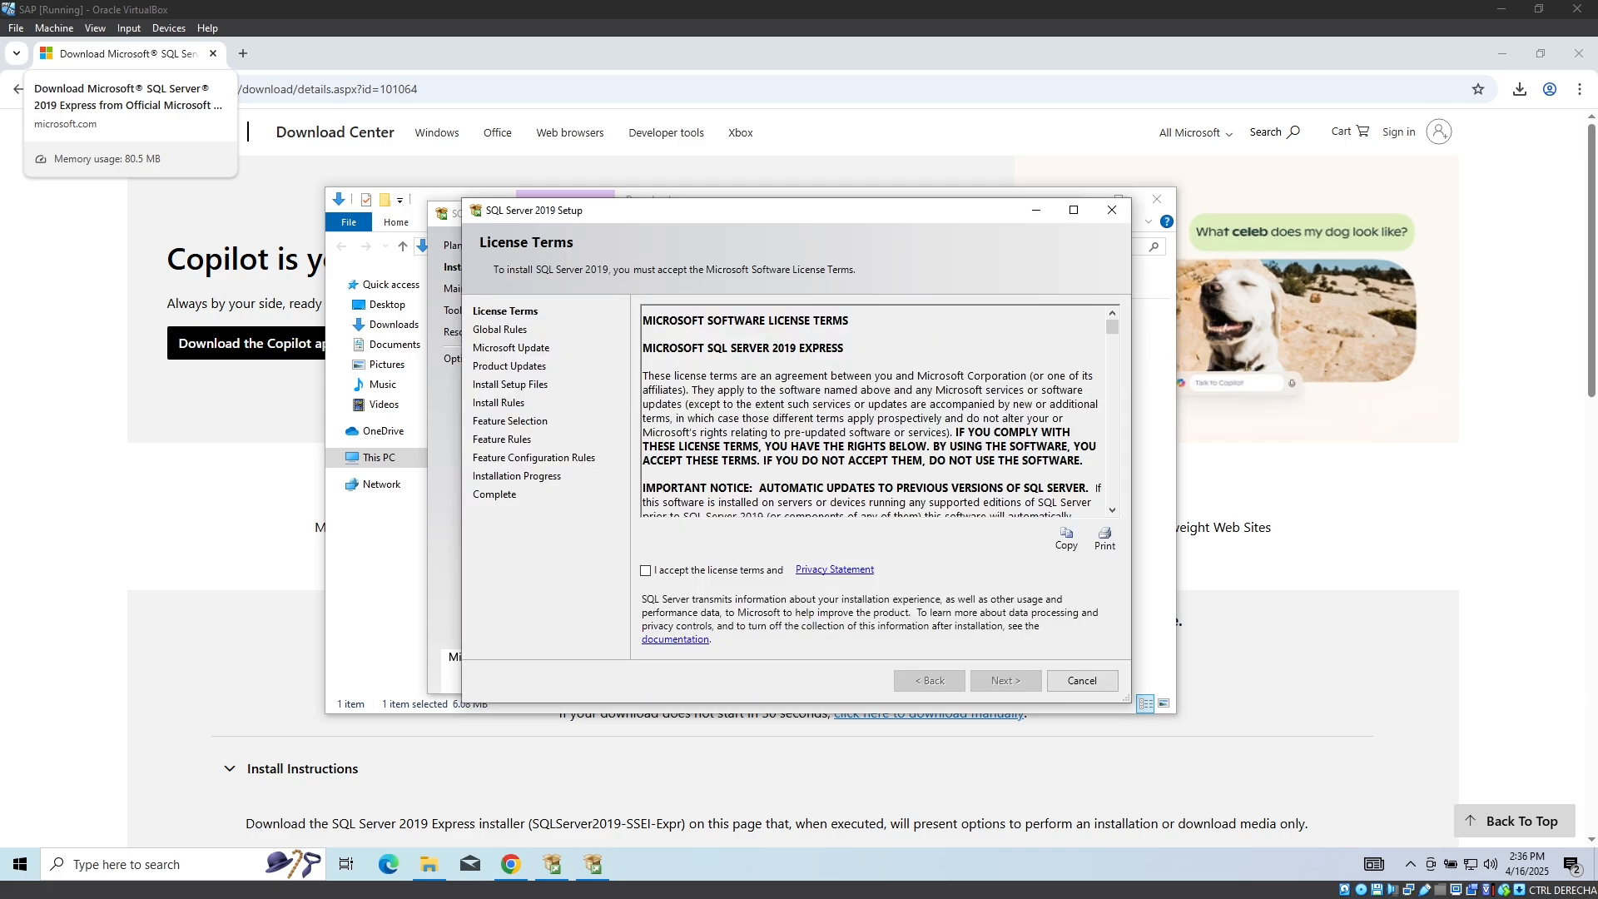
left_click(649, 573)
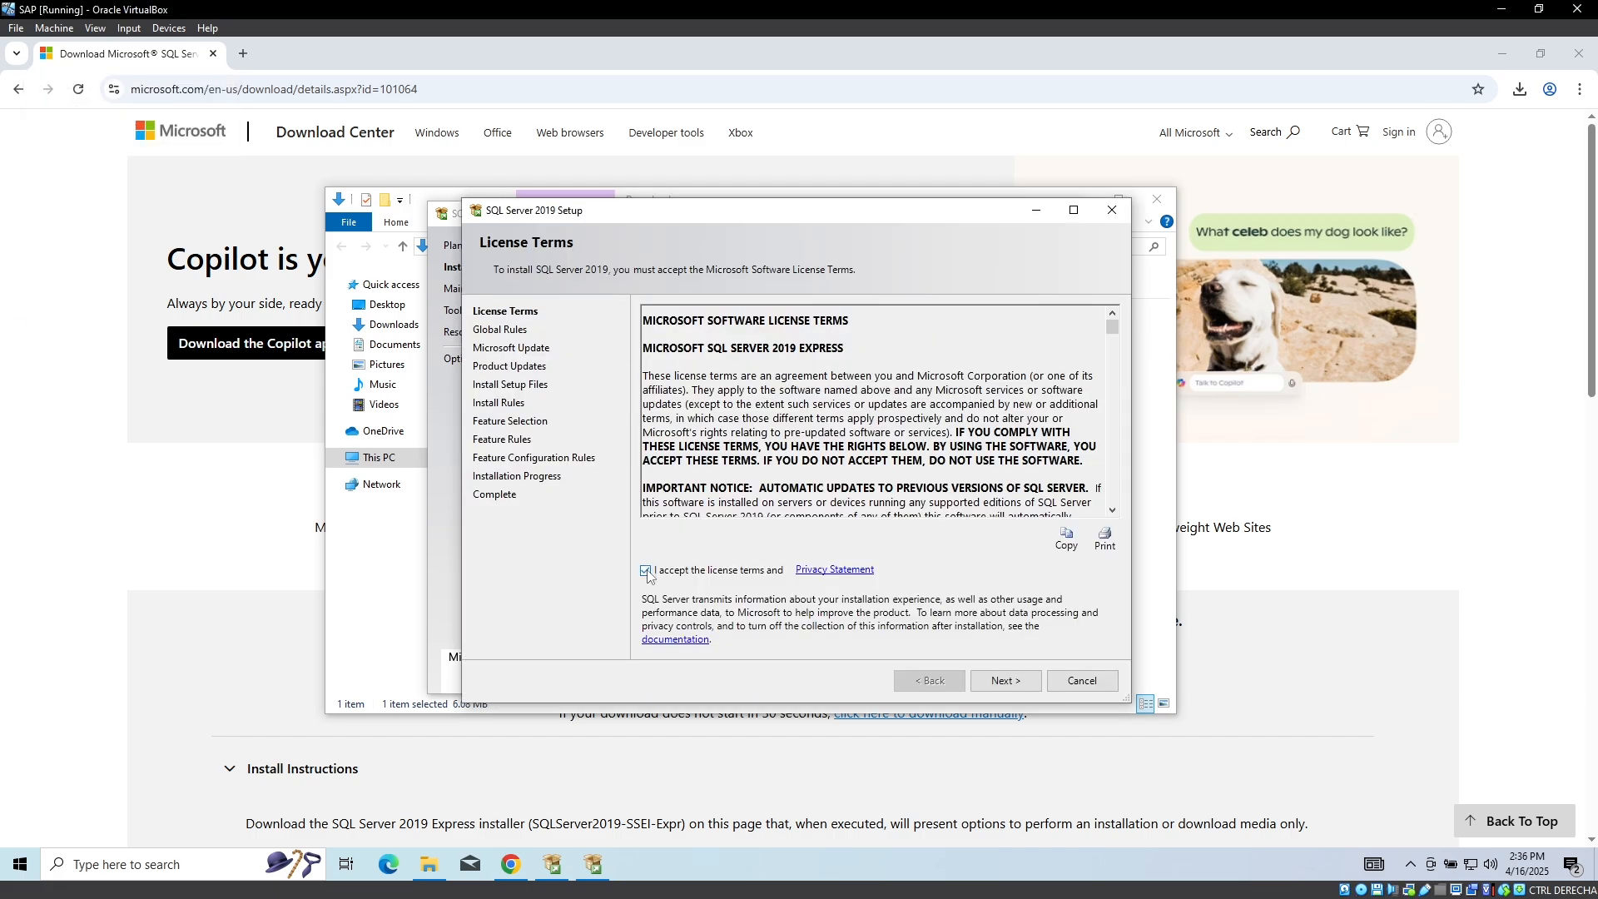
left_click(1005, 682)
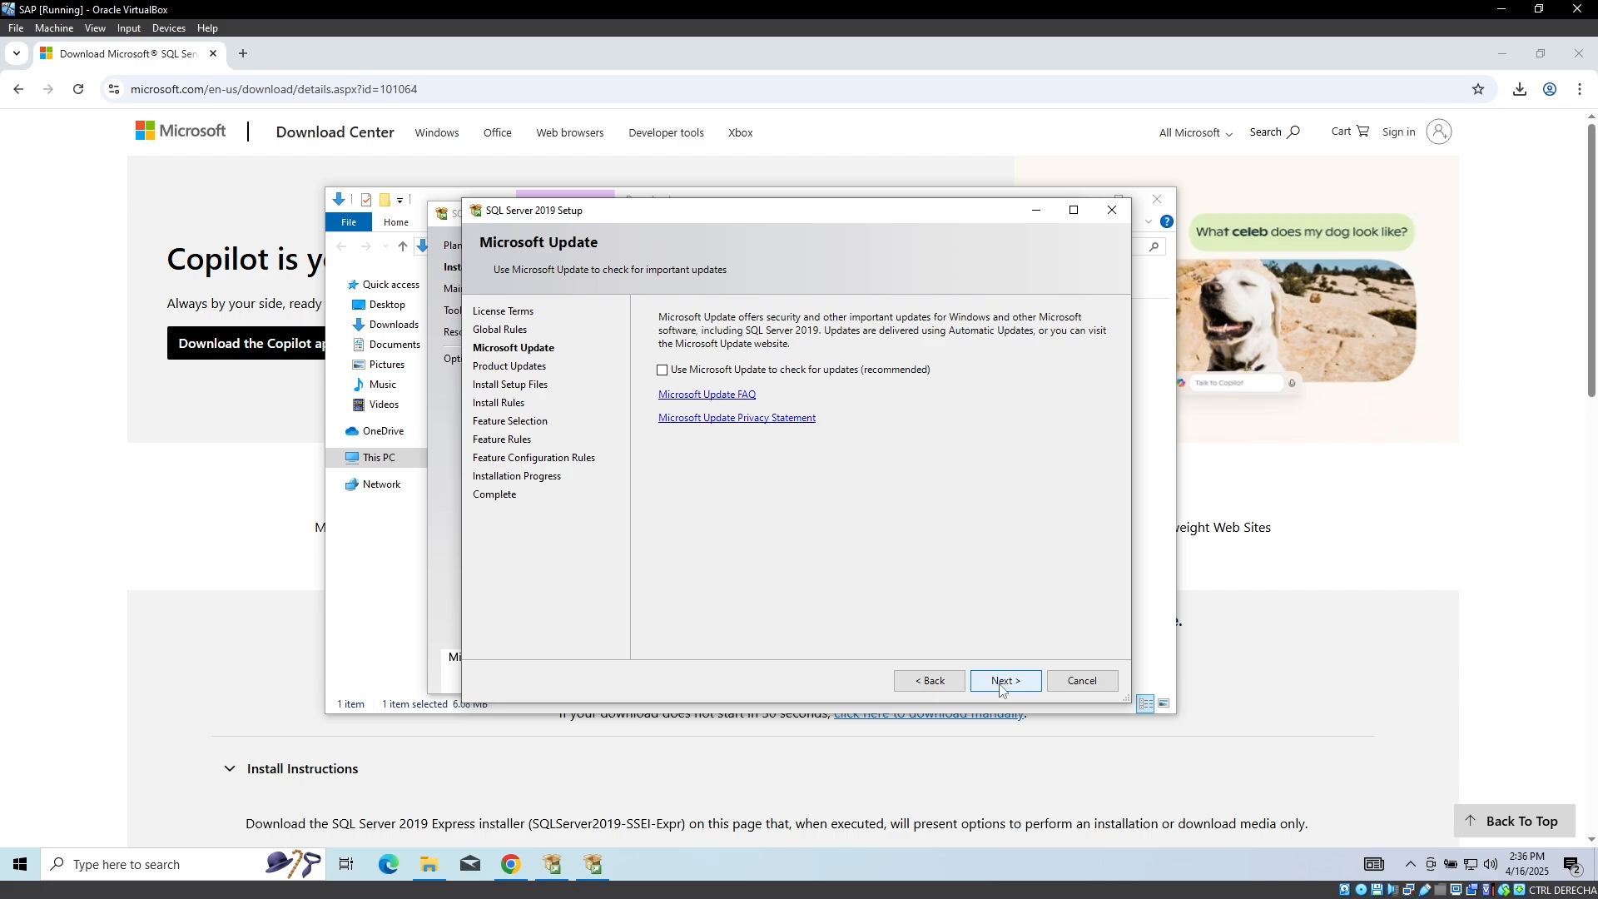
left_click(999, 680)
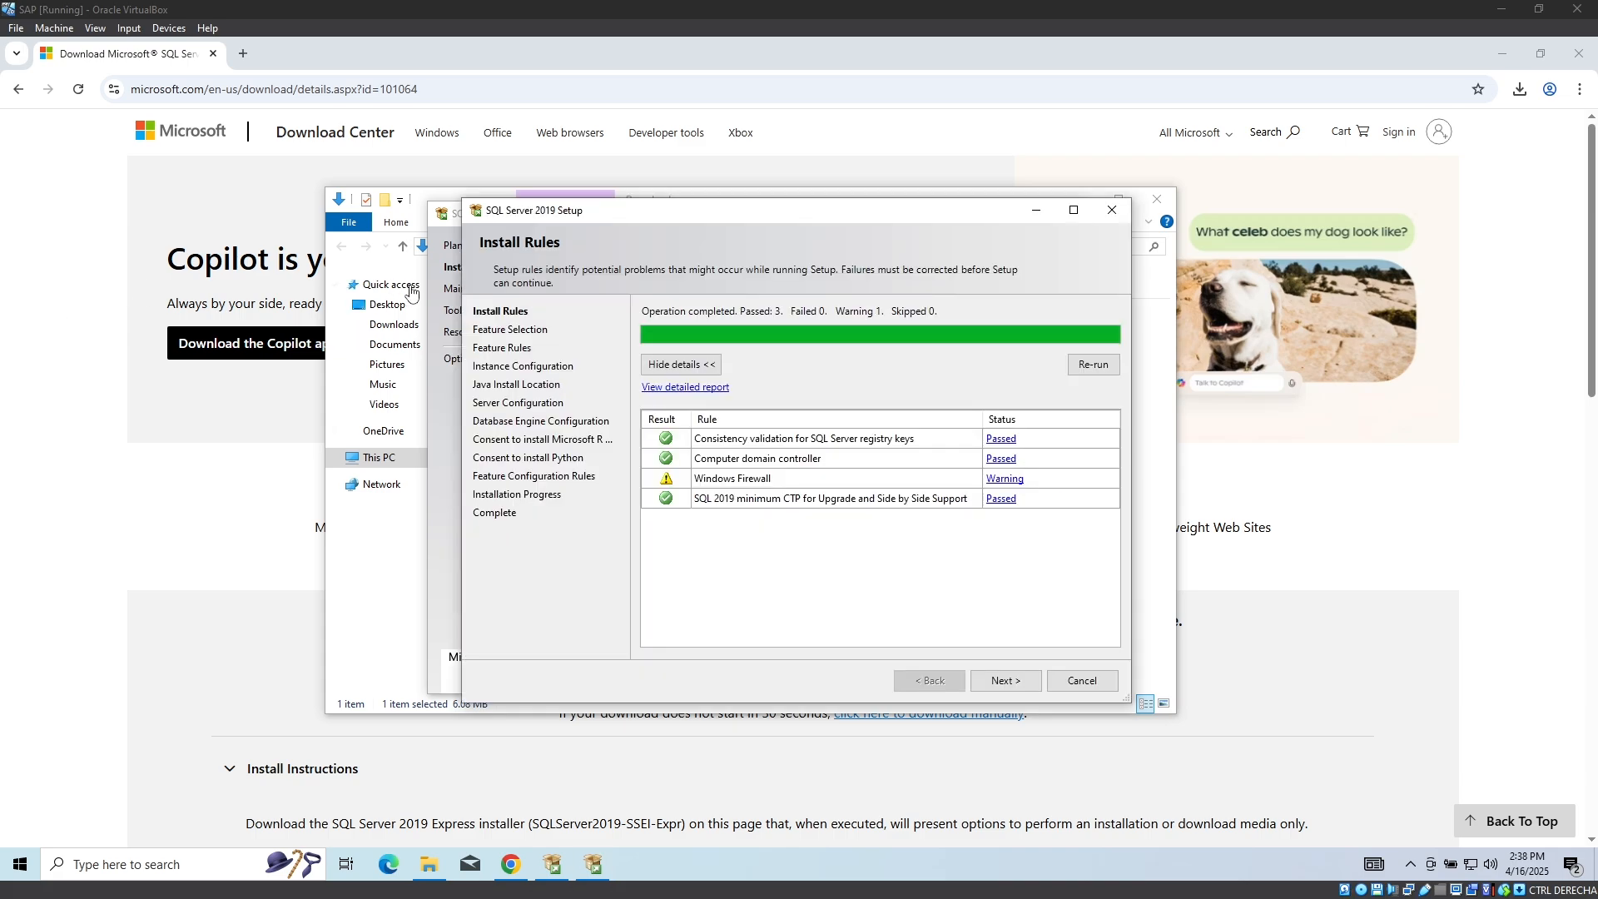
left_click(994, 684)
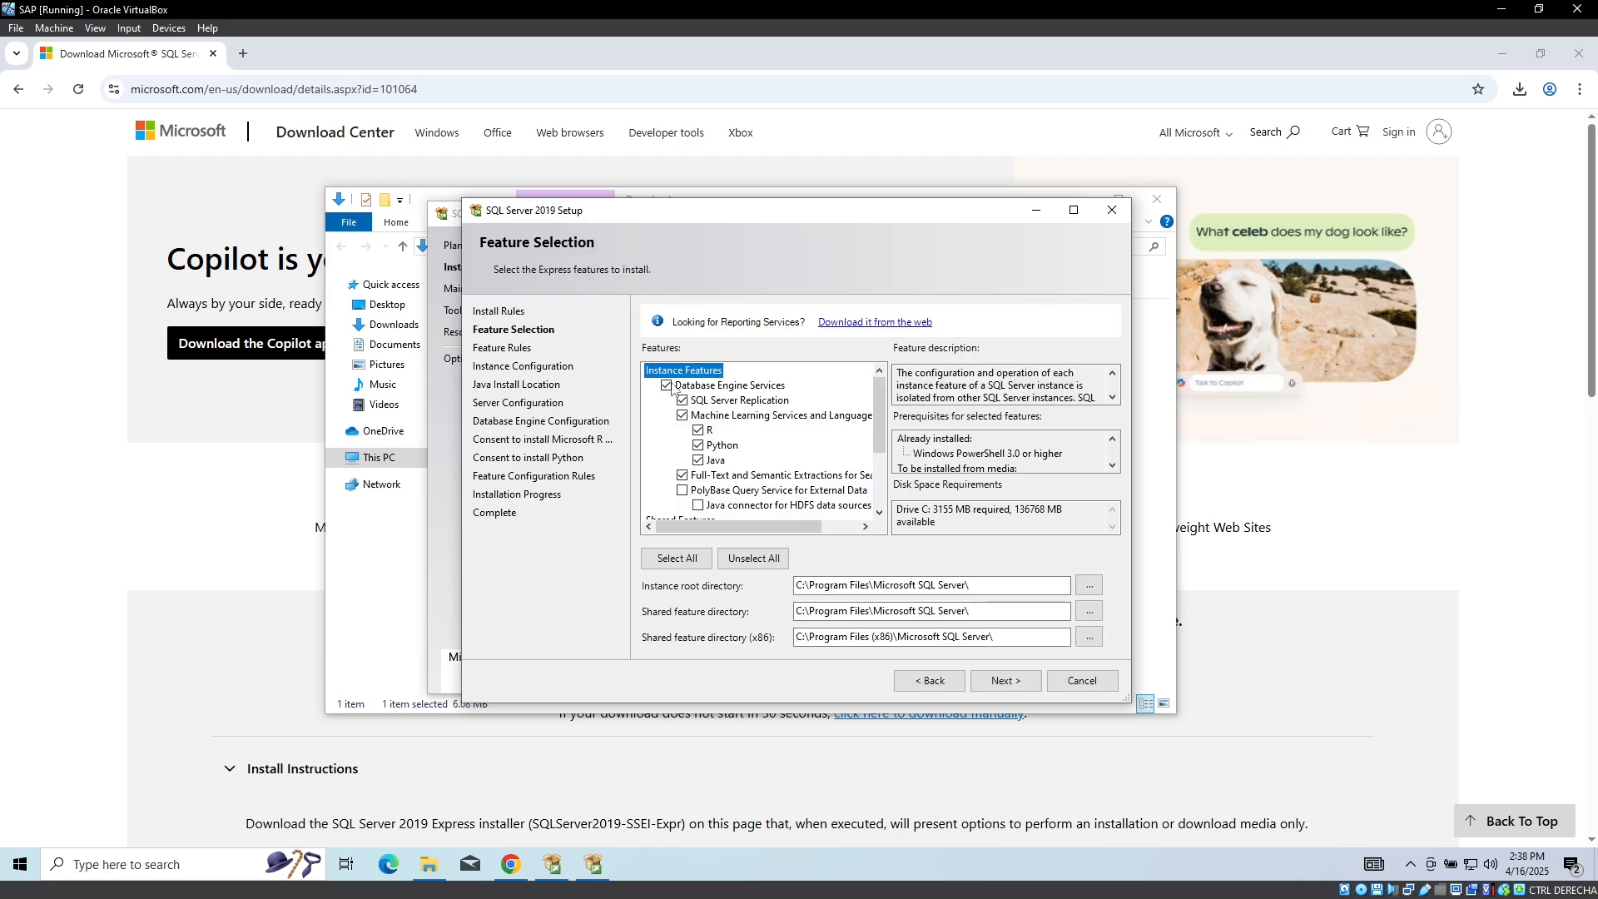
- Keep only Database Engine Services selected, excluding its sub-features and all client tools and SDK shared features, and continue the setup
left_click(666, 388)
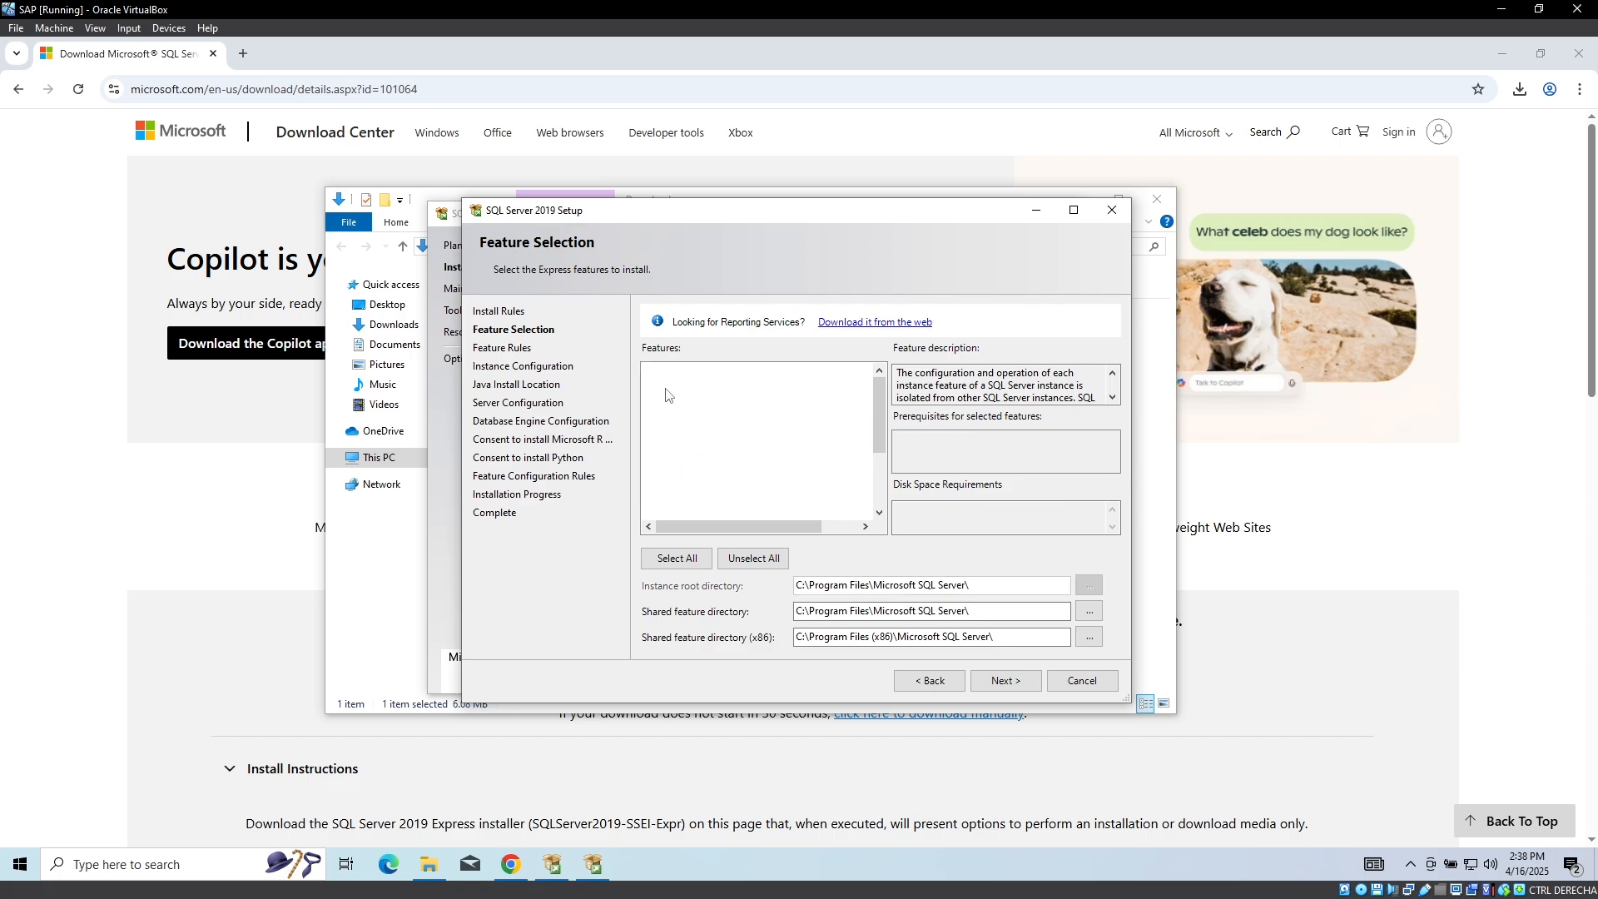
left_click(666, 386)
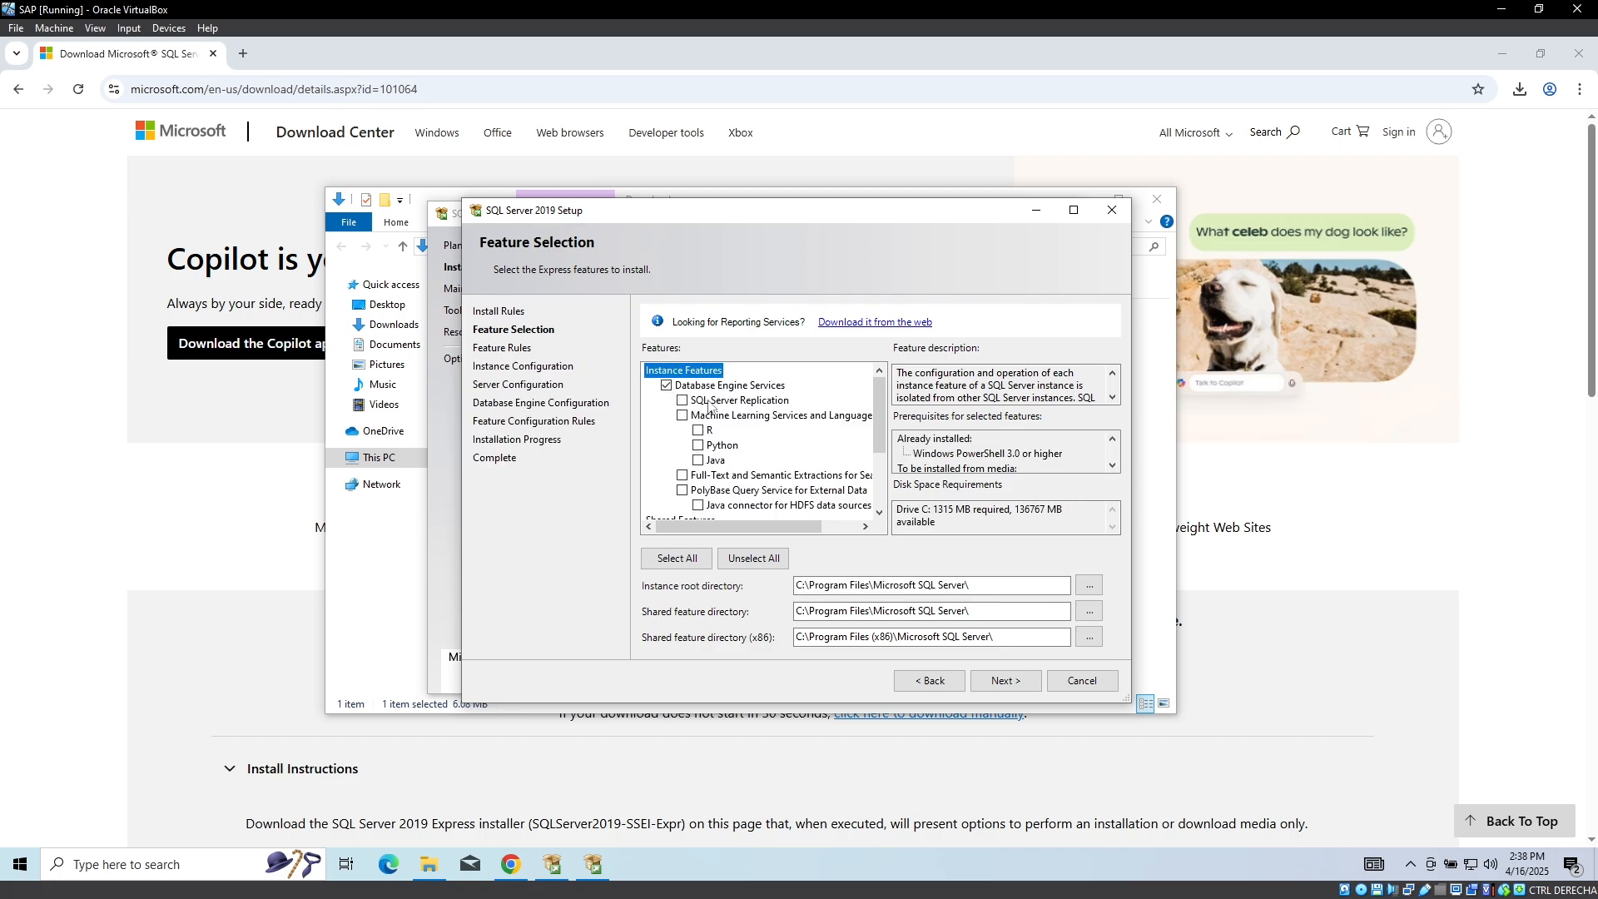
left_click_drag(879, 410, 886, 449)
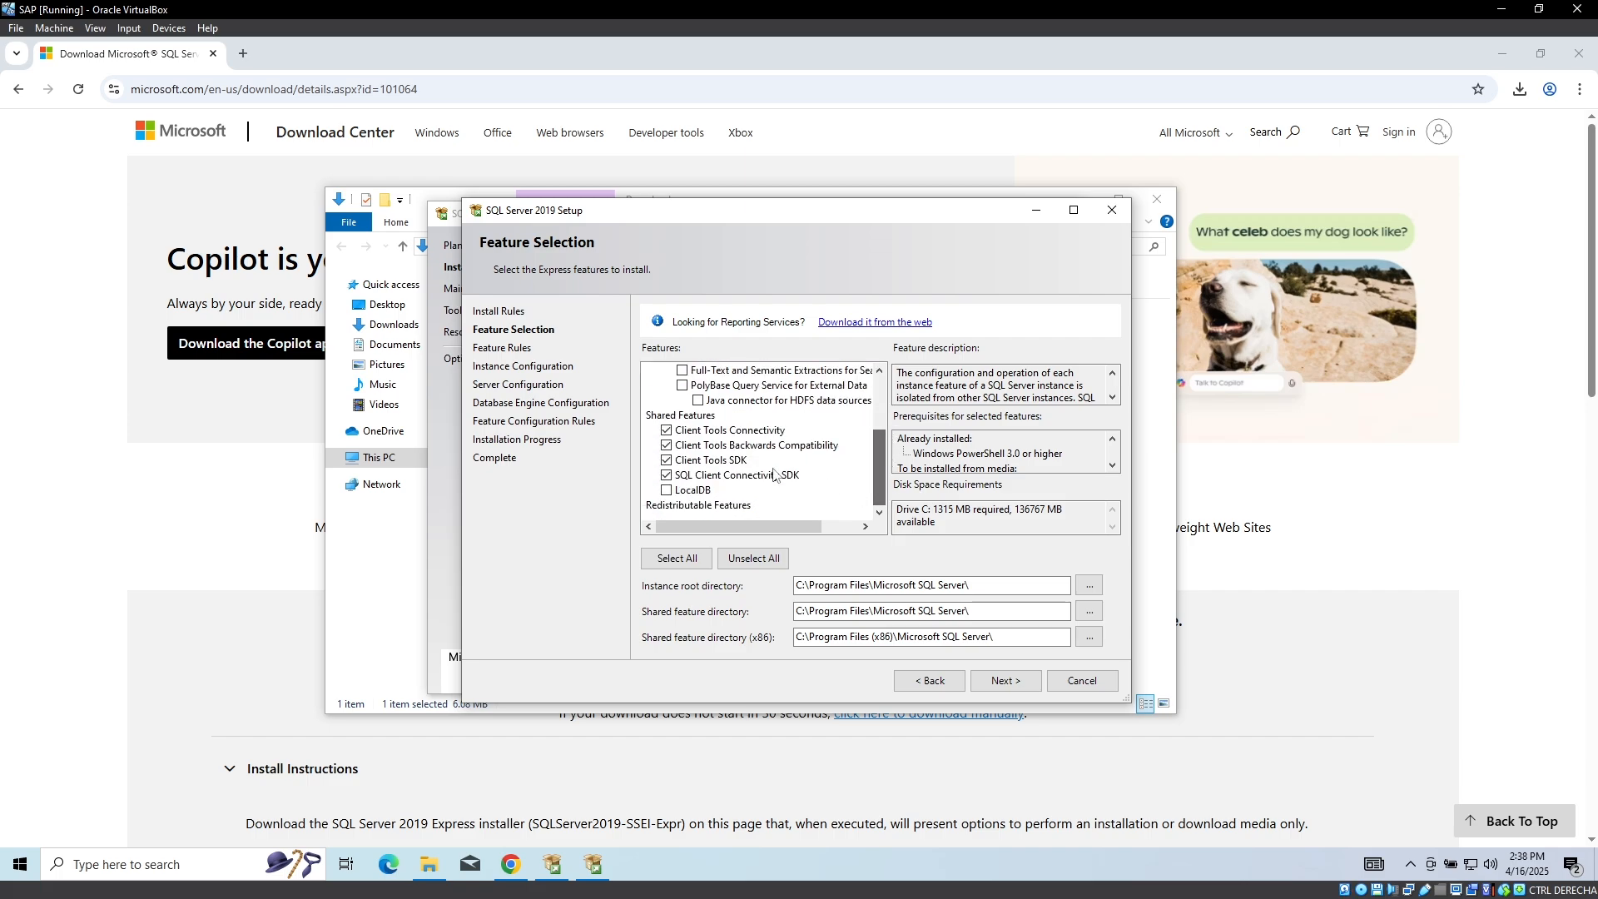
left_click(666, 430)
left_click(667, 445)
left_click(667, 461)
left_click(666, 475)
scroll(884, 488, "up", 3)
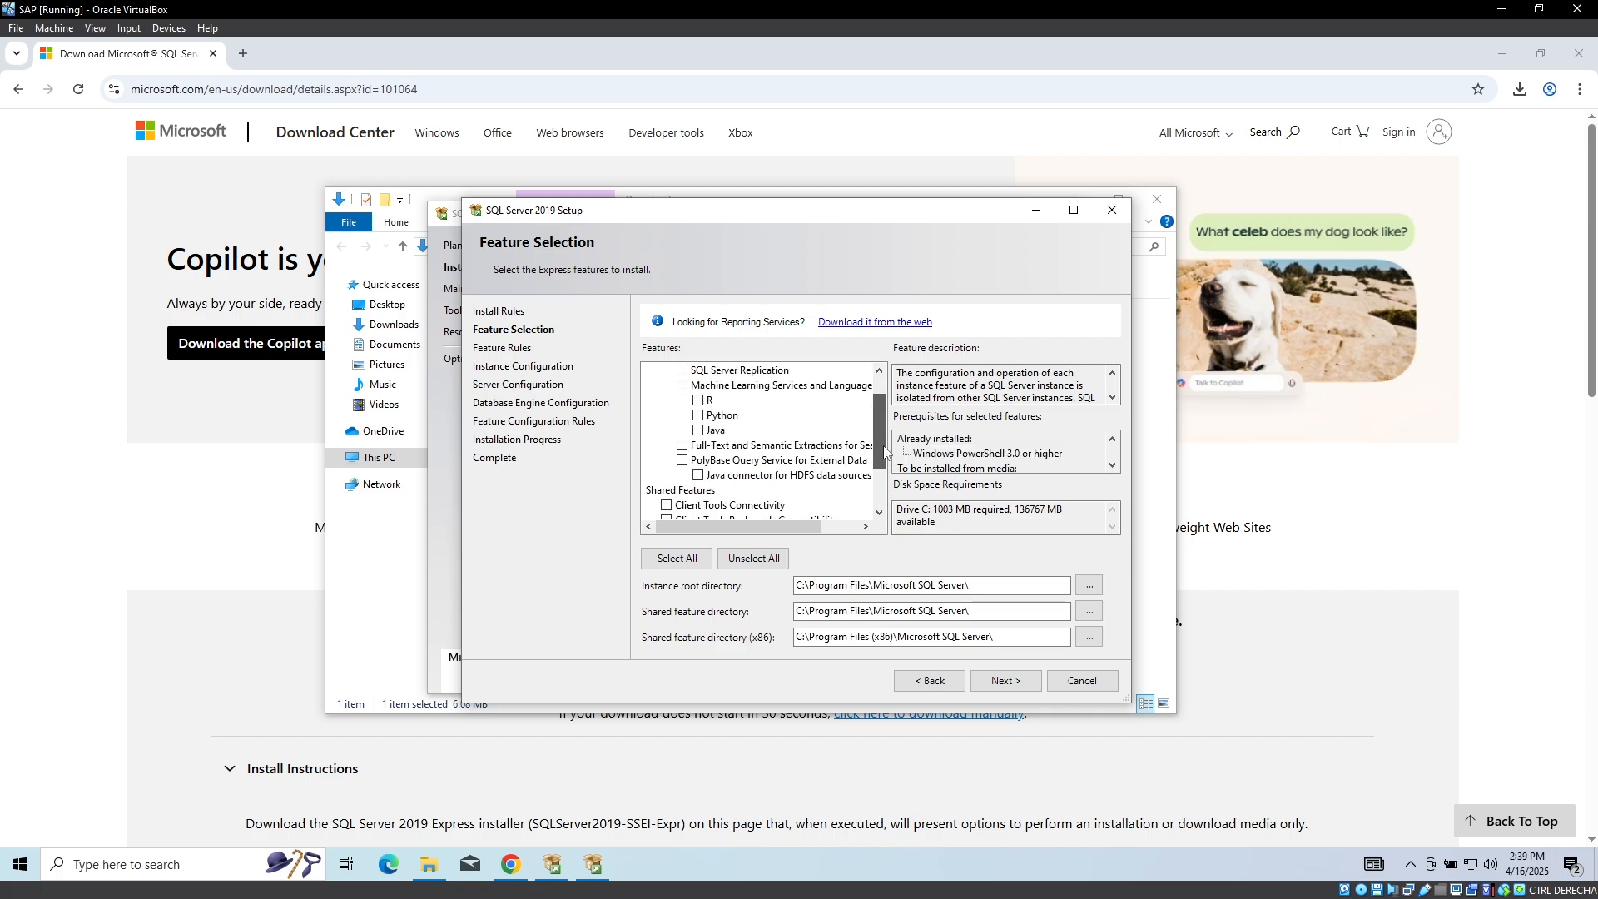
left_click(764, 385)
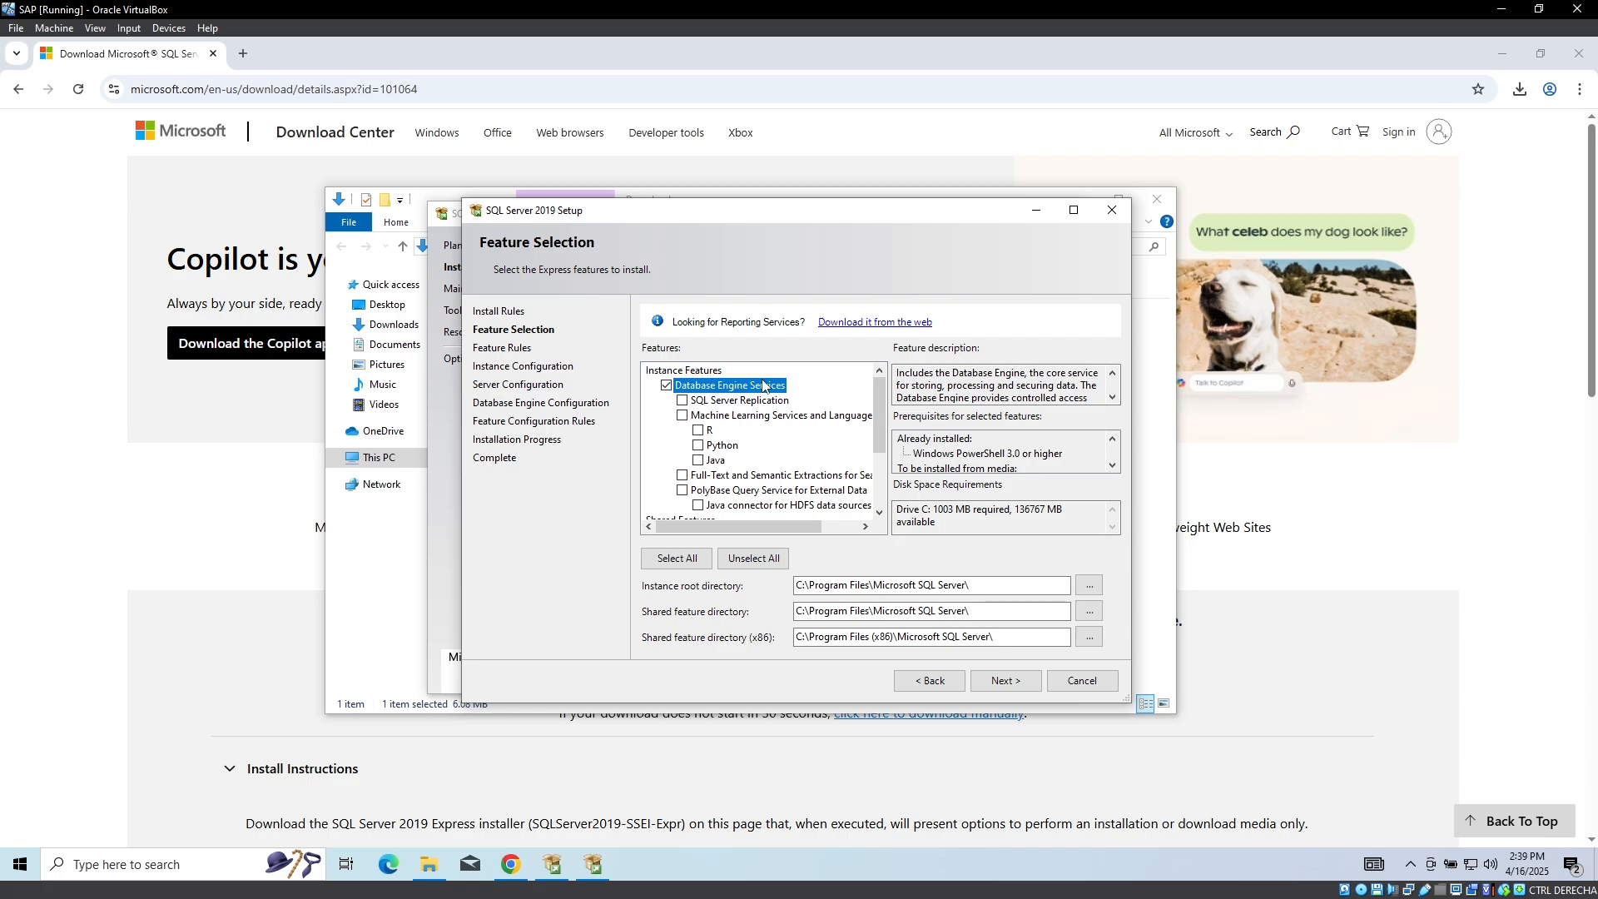
left_click(1016, 684)
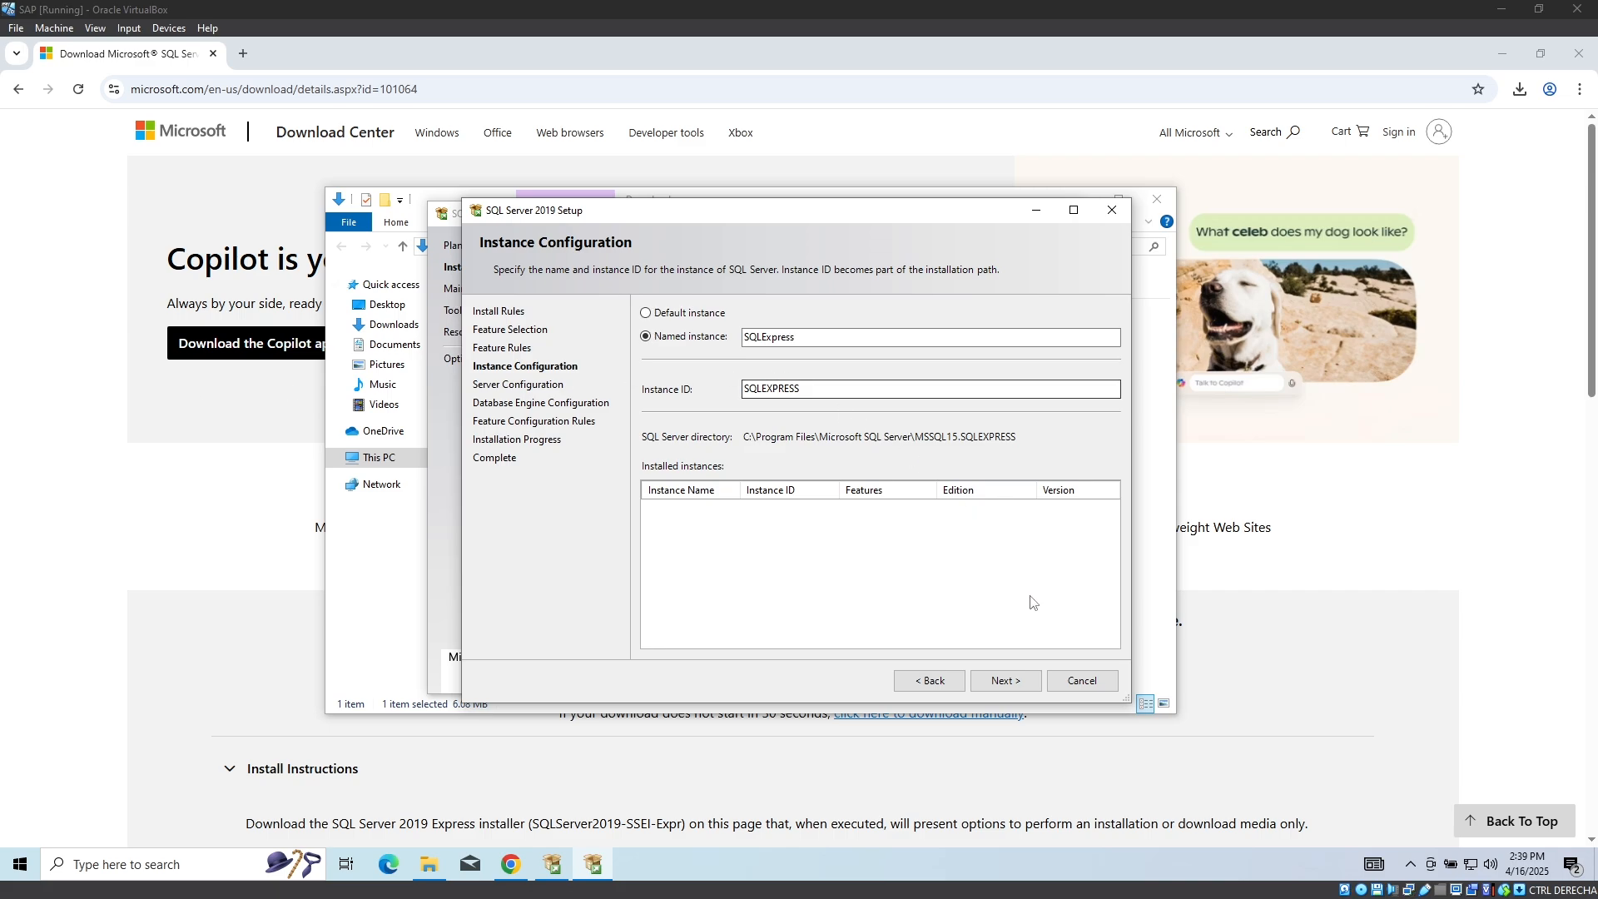
- Accept the named instance SQLExpress and set the SQL Server Browser service's startup type to Automatic
left_click(1017, 683)
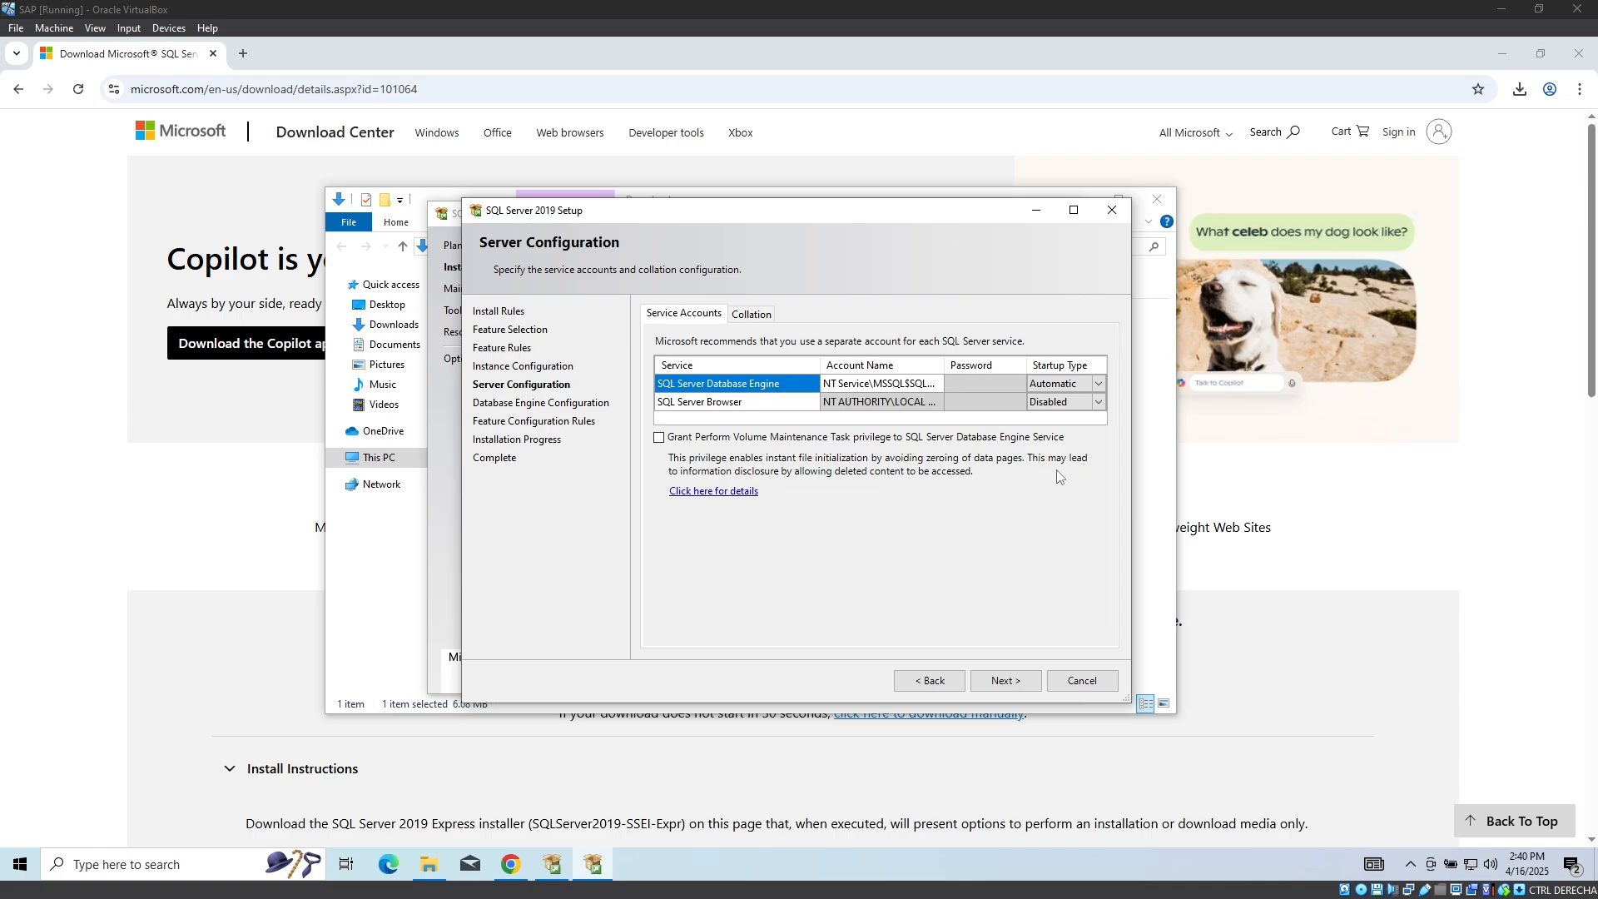
left_click(1100, 404)
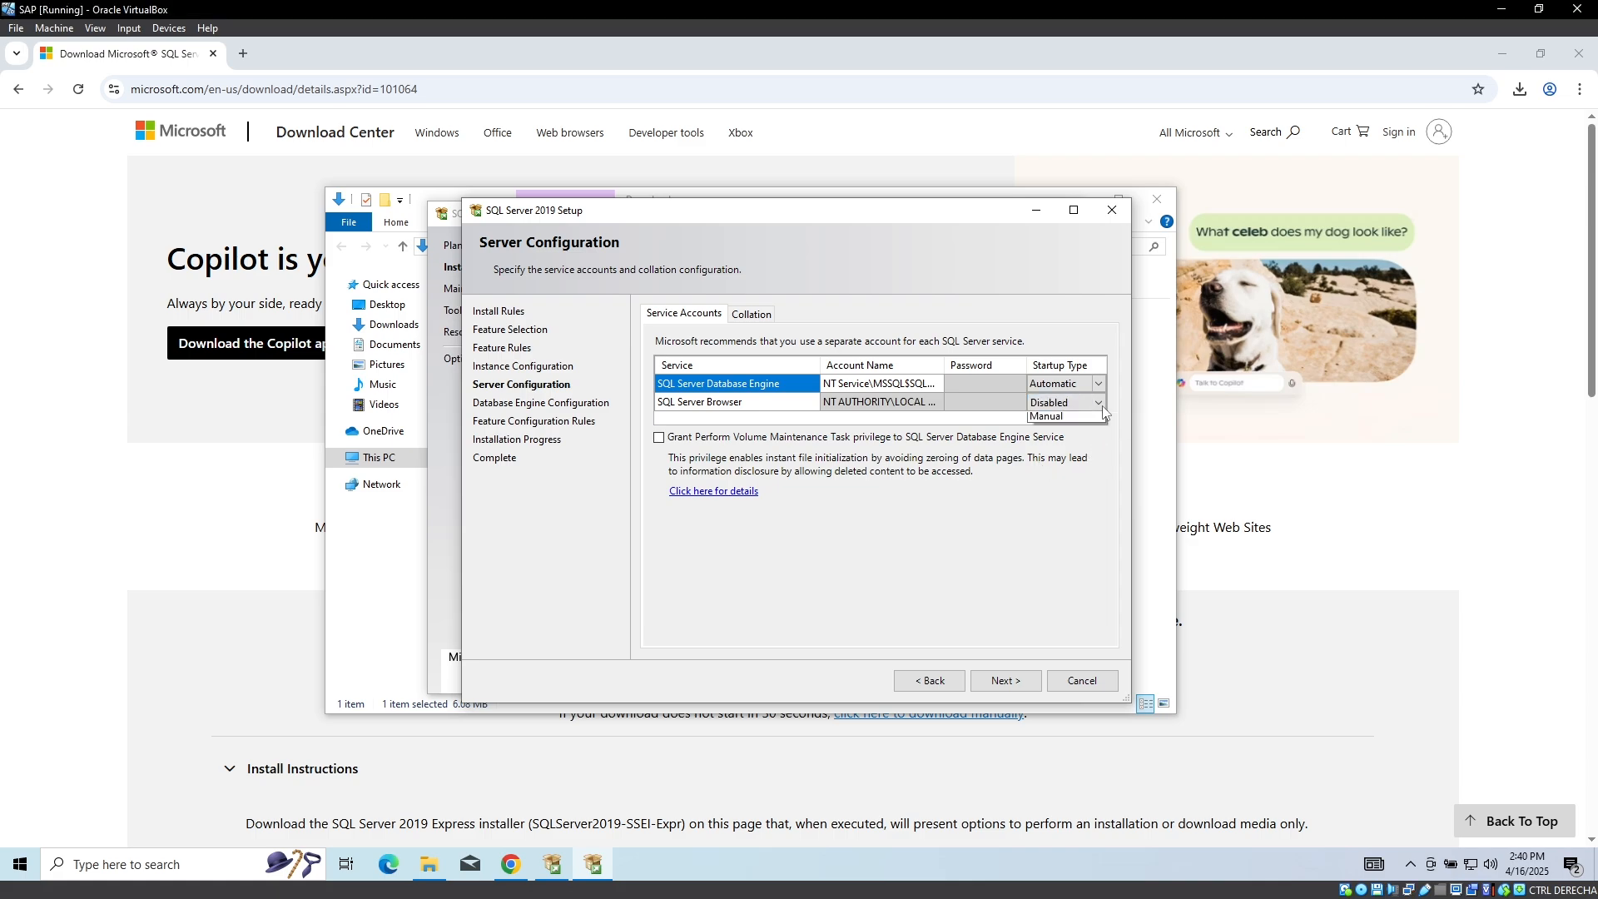
left_click(1071, 421)
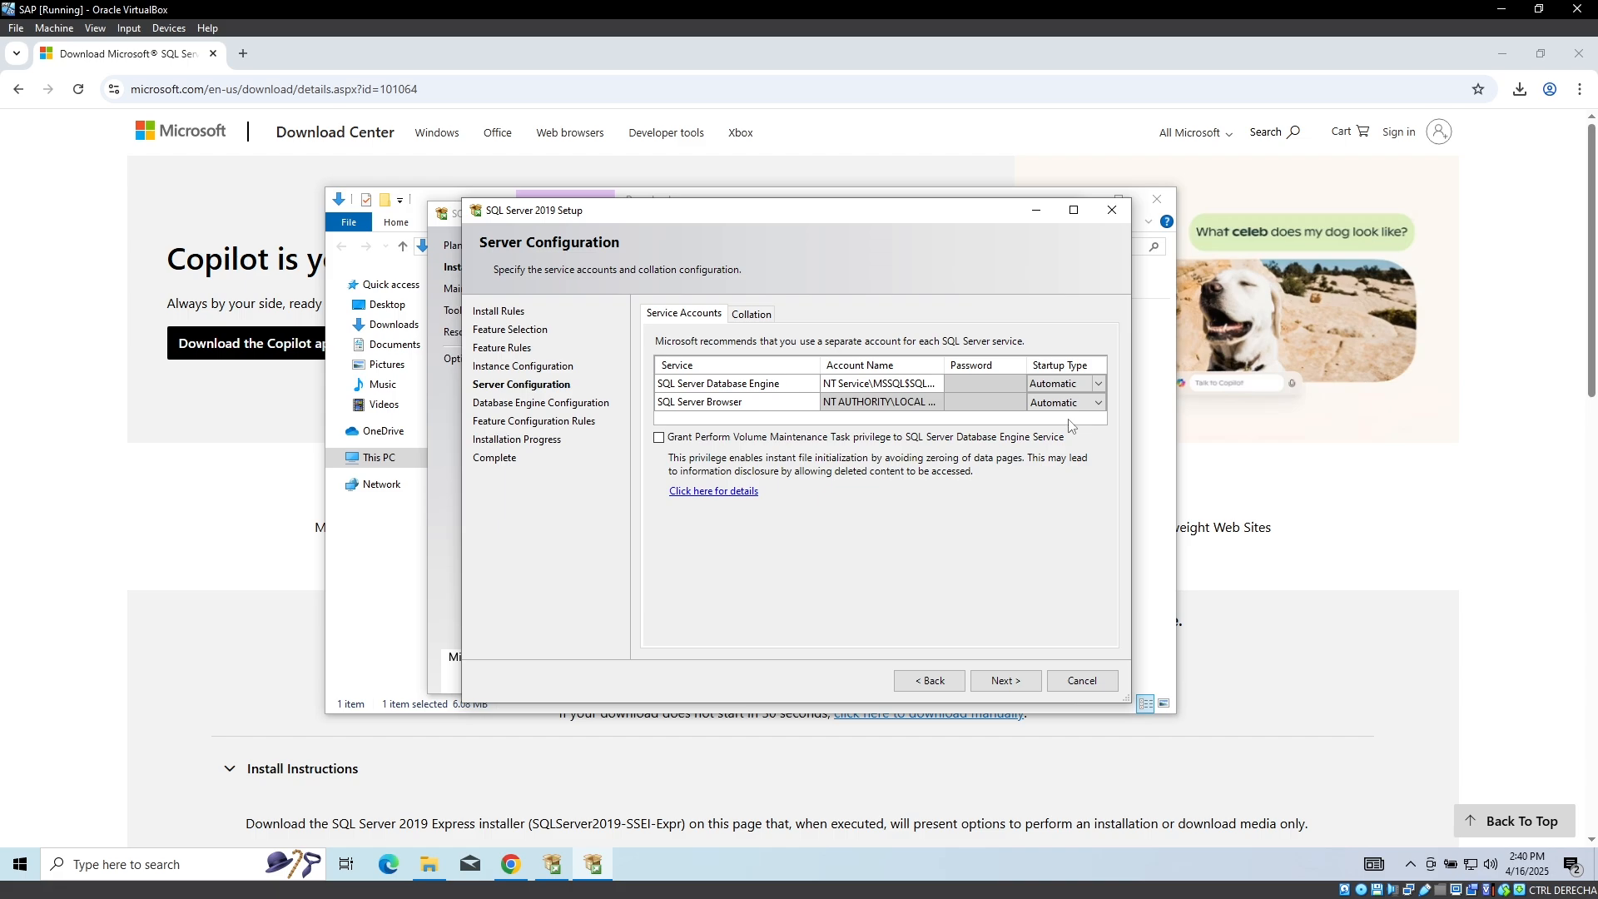
left_click(996, 682)
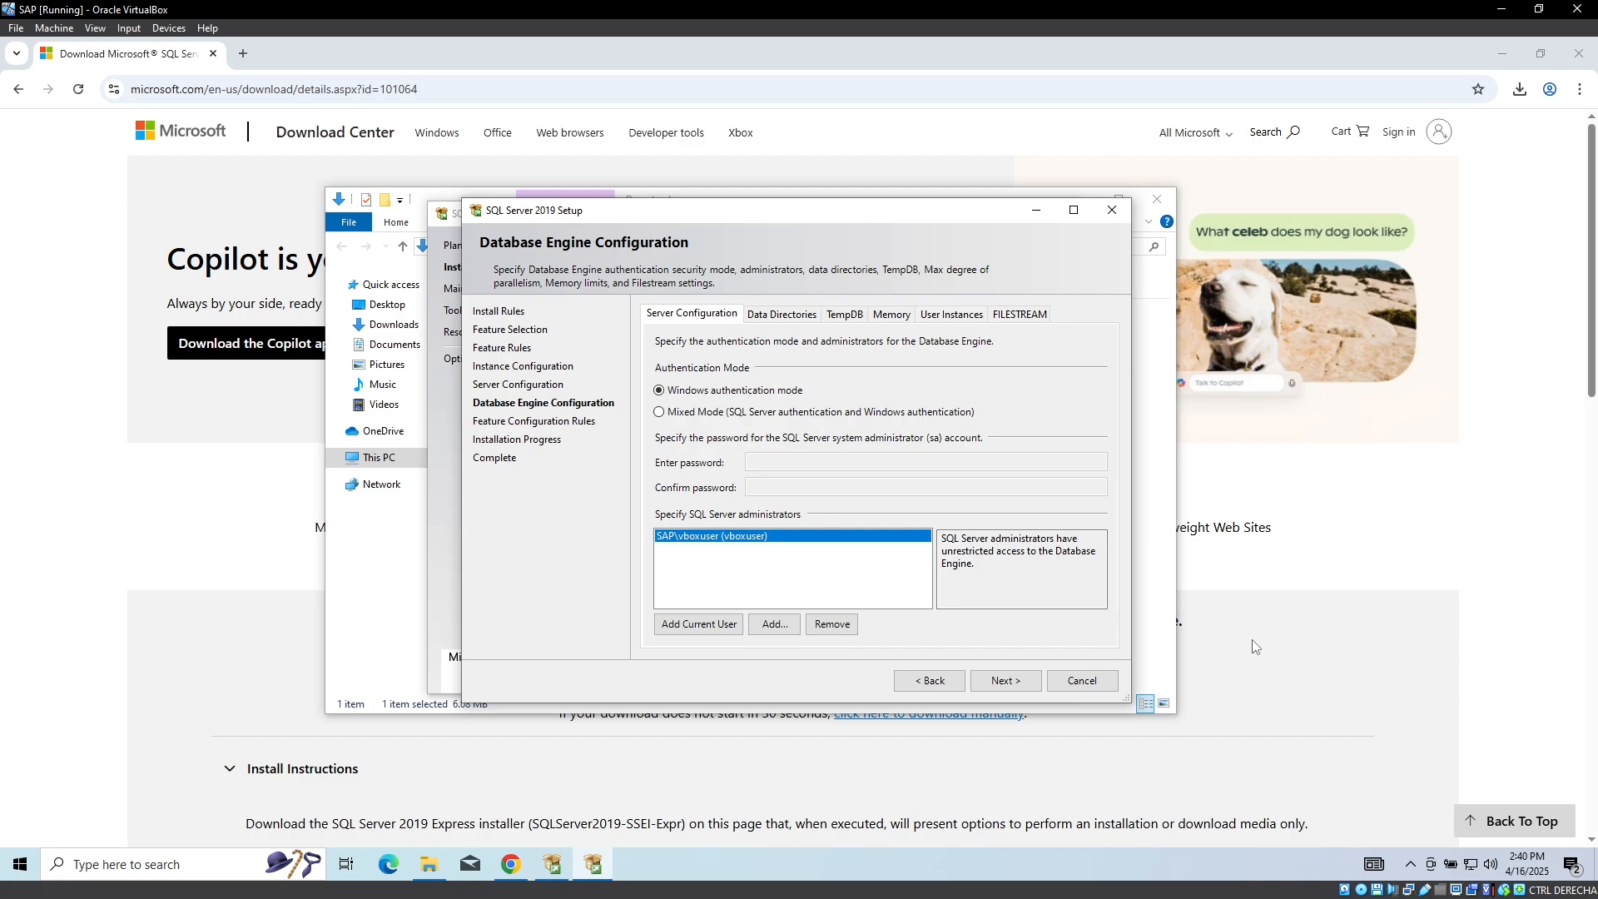
- Choose Mixed Mode authentication, enter and confirm the sa account password, then run the installation and close the finished setup
left_click(660, 413)
left_click(801, 461)
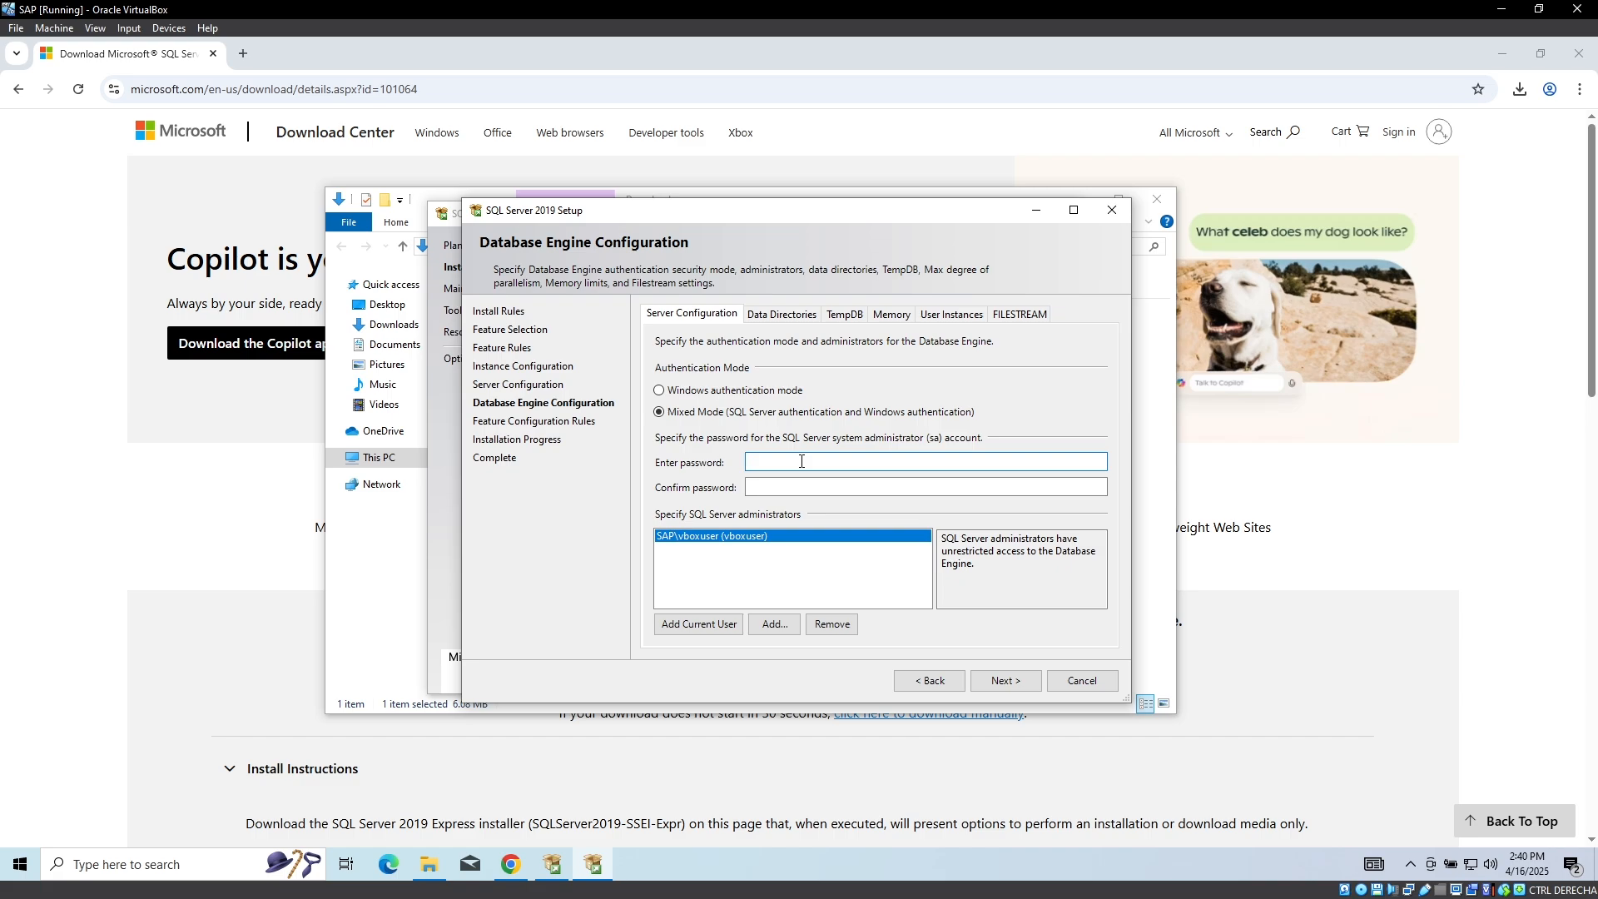
type("•••••")
left_click(812, 485)
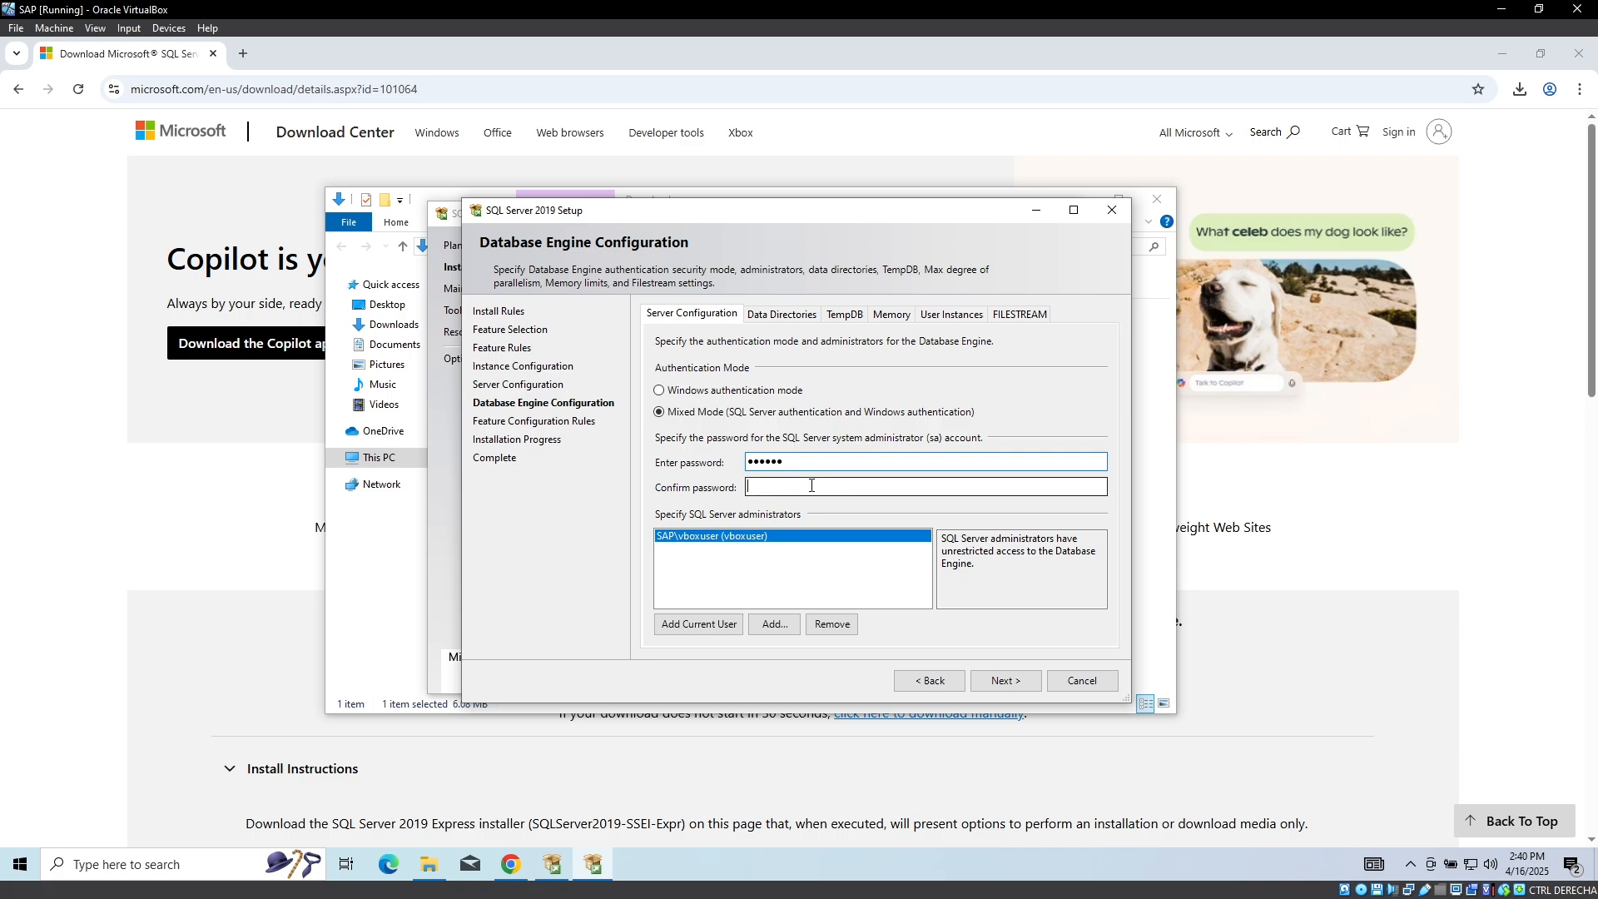
type("••••")
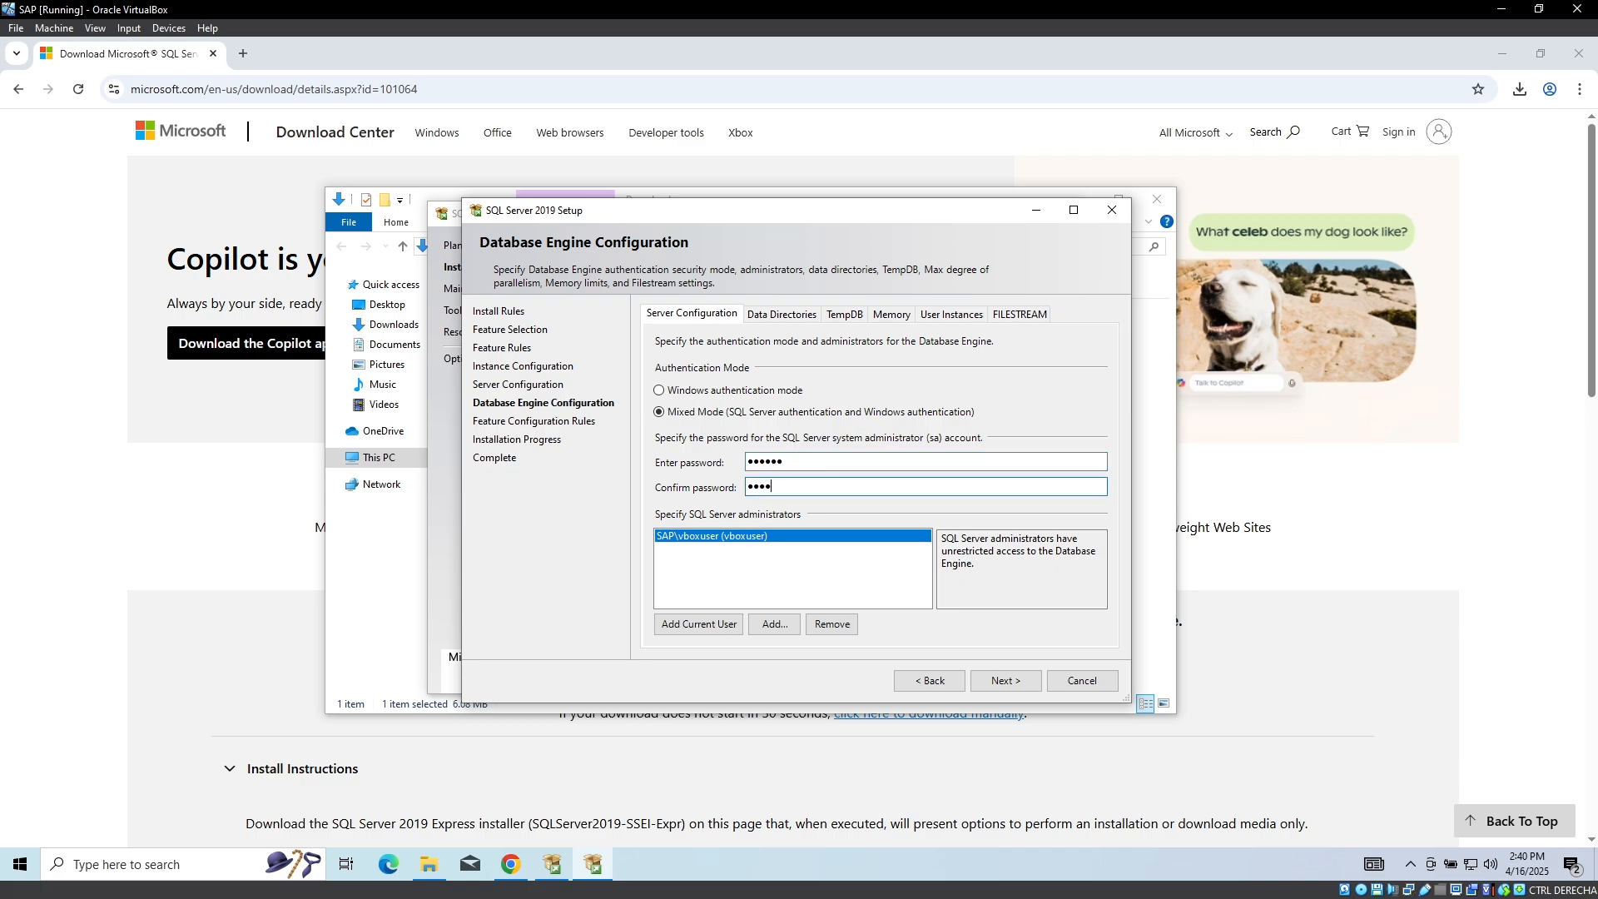
type("•")
left_click(1019, 684)
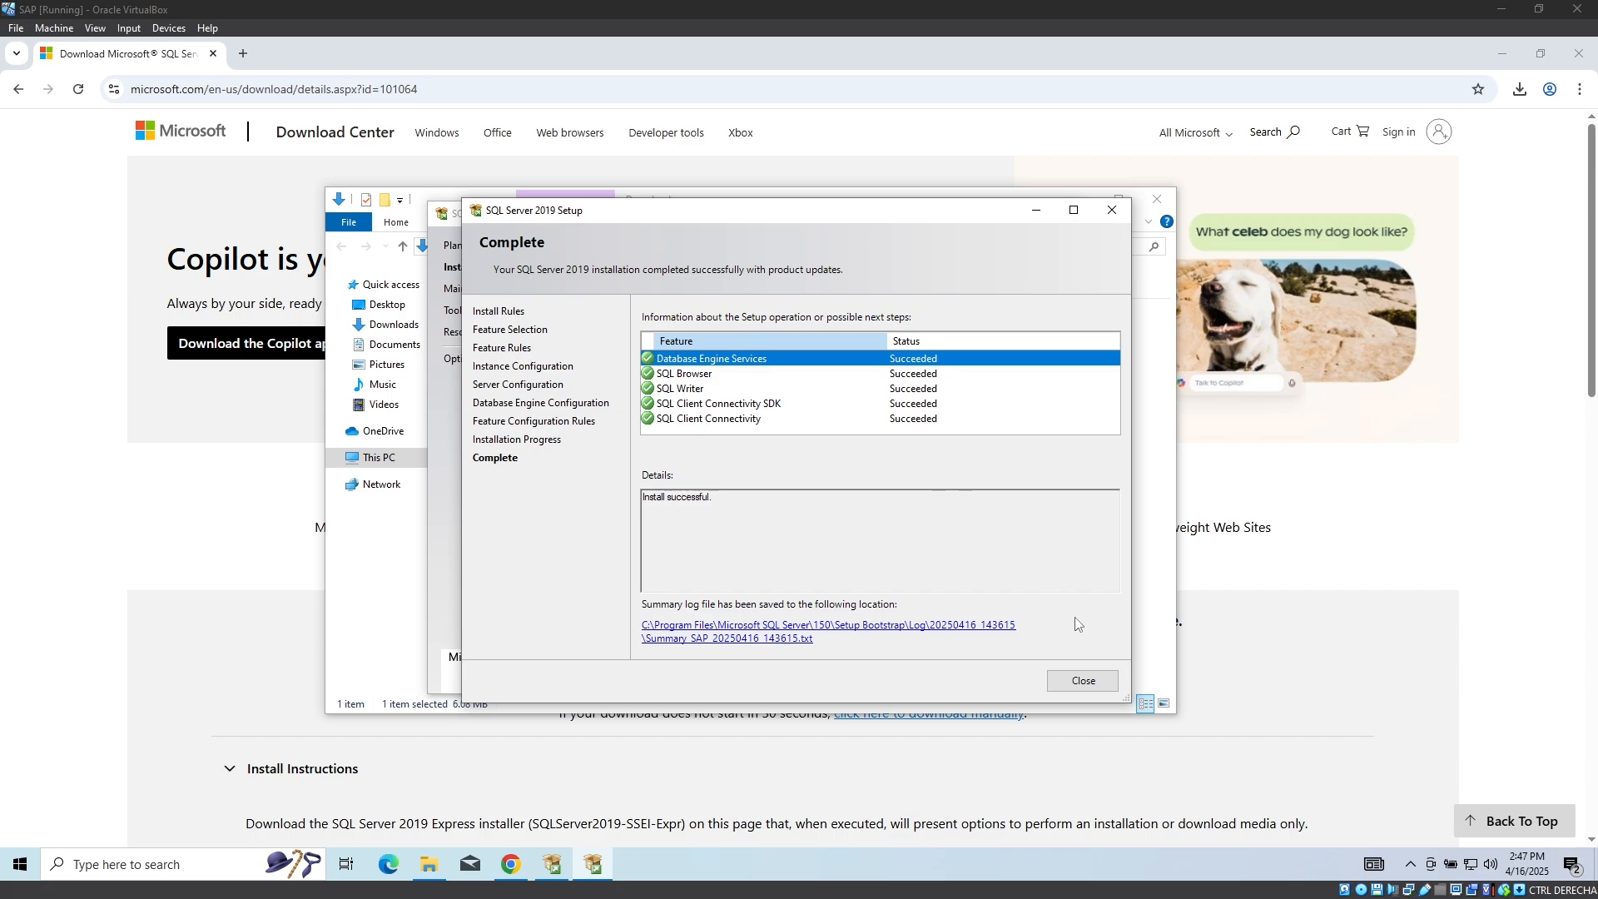
left_click(1083, 681)
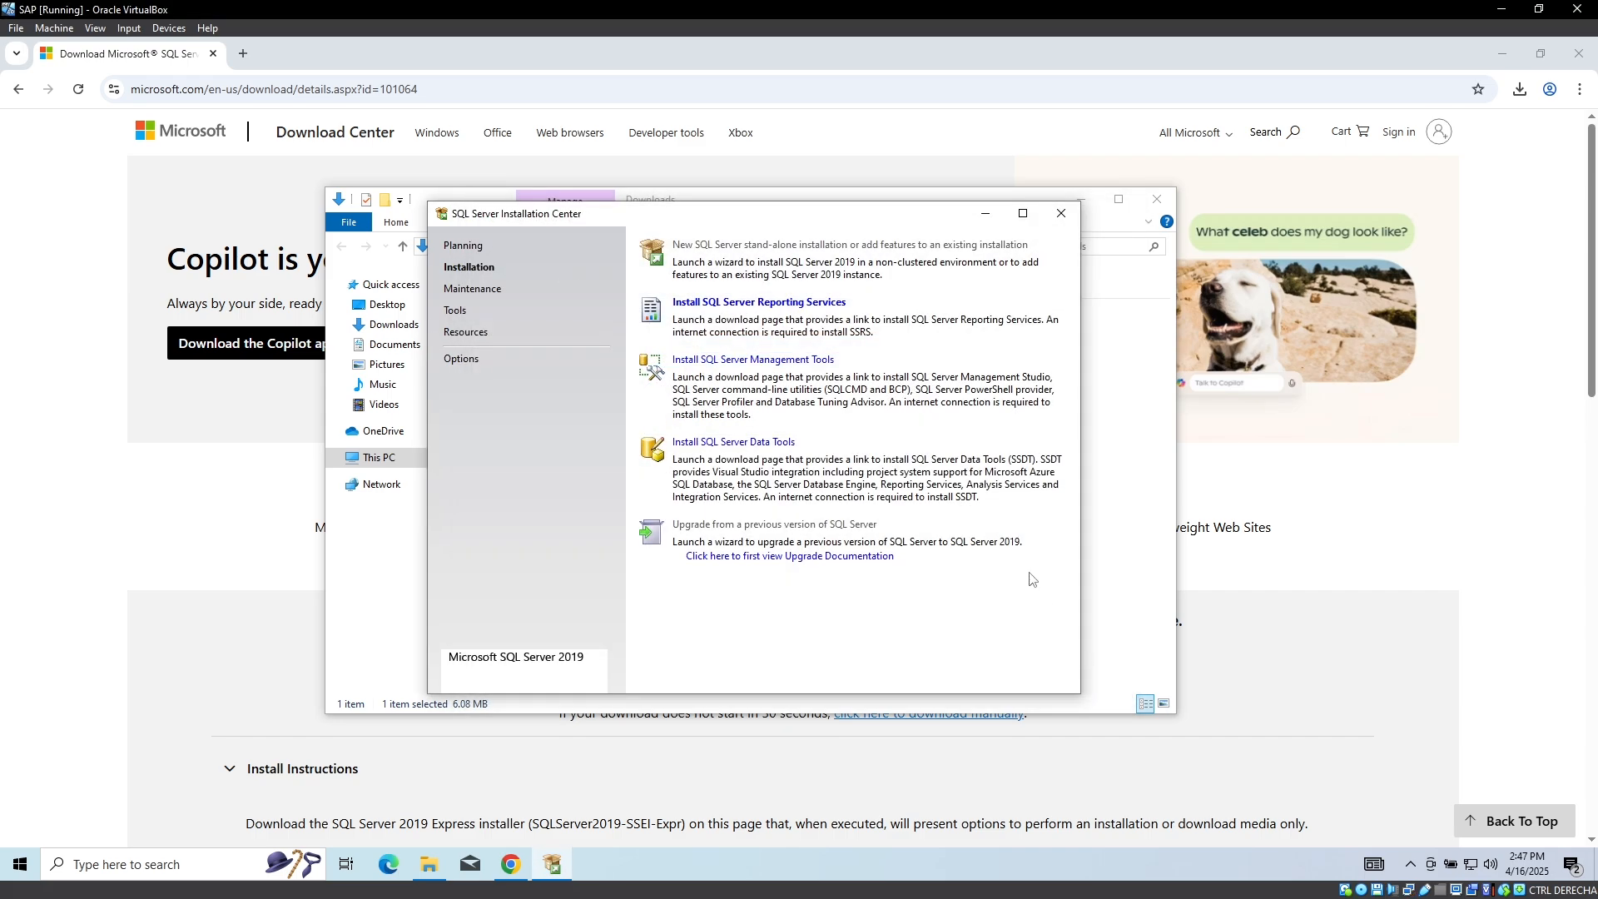
- Open the SQL Server Management Tools download page from the Installation Center and download SQL Server Management Studio (SSMS) 20.2.1
left_click(761, 359)
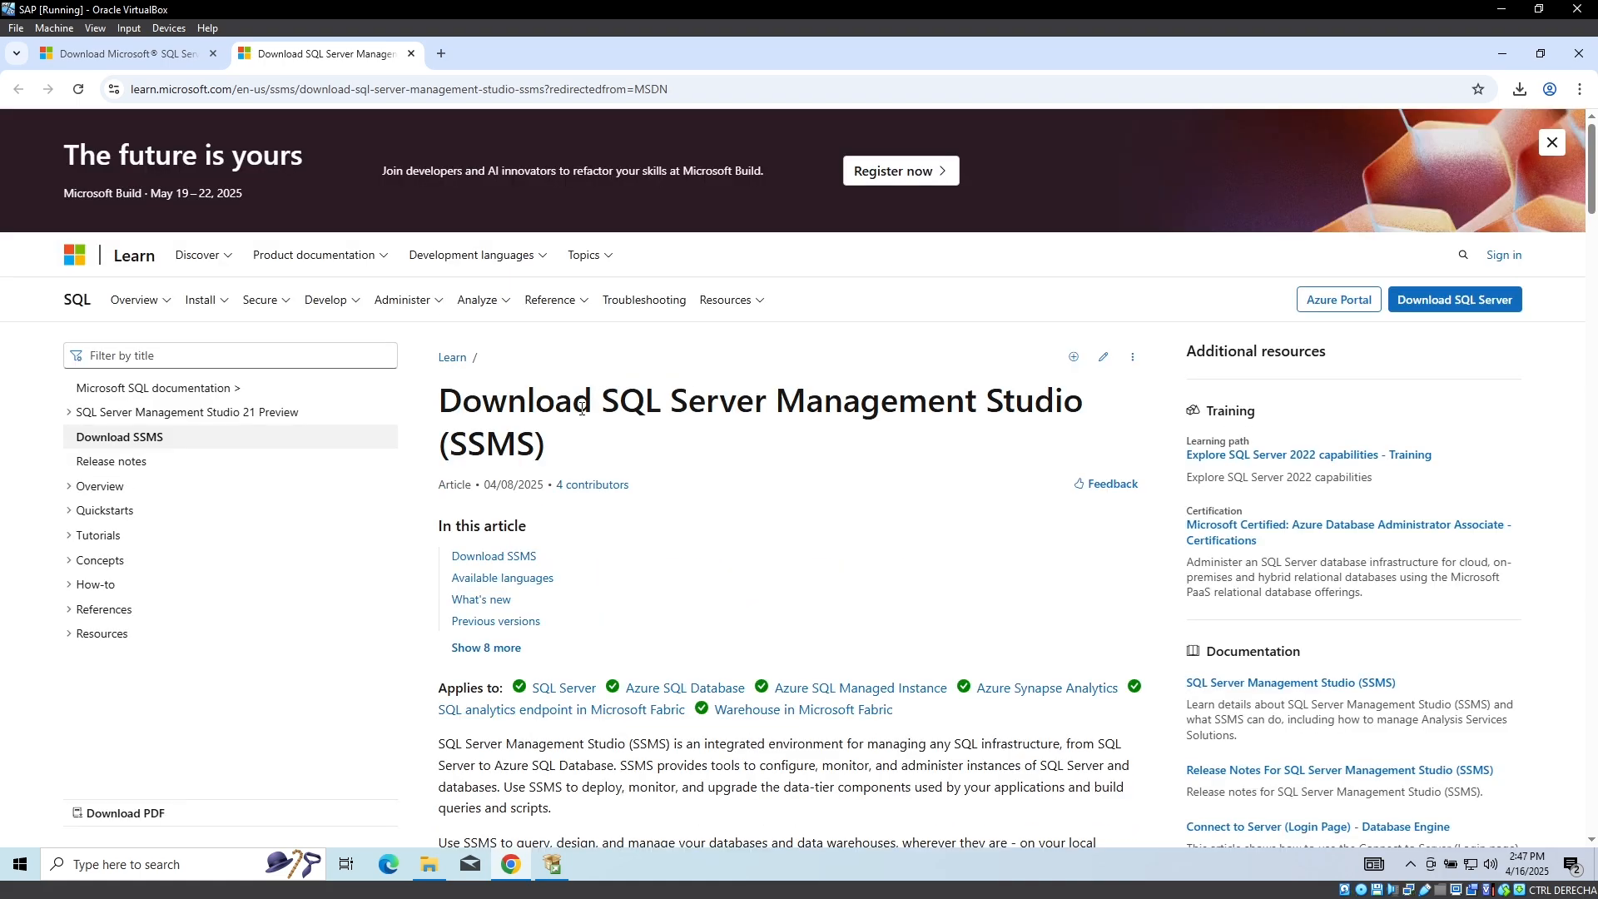
left_click(506, 558)
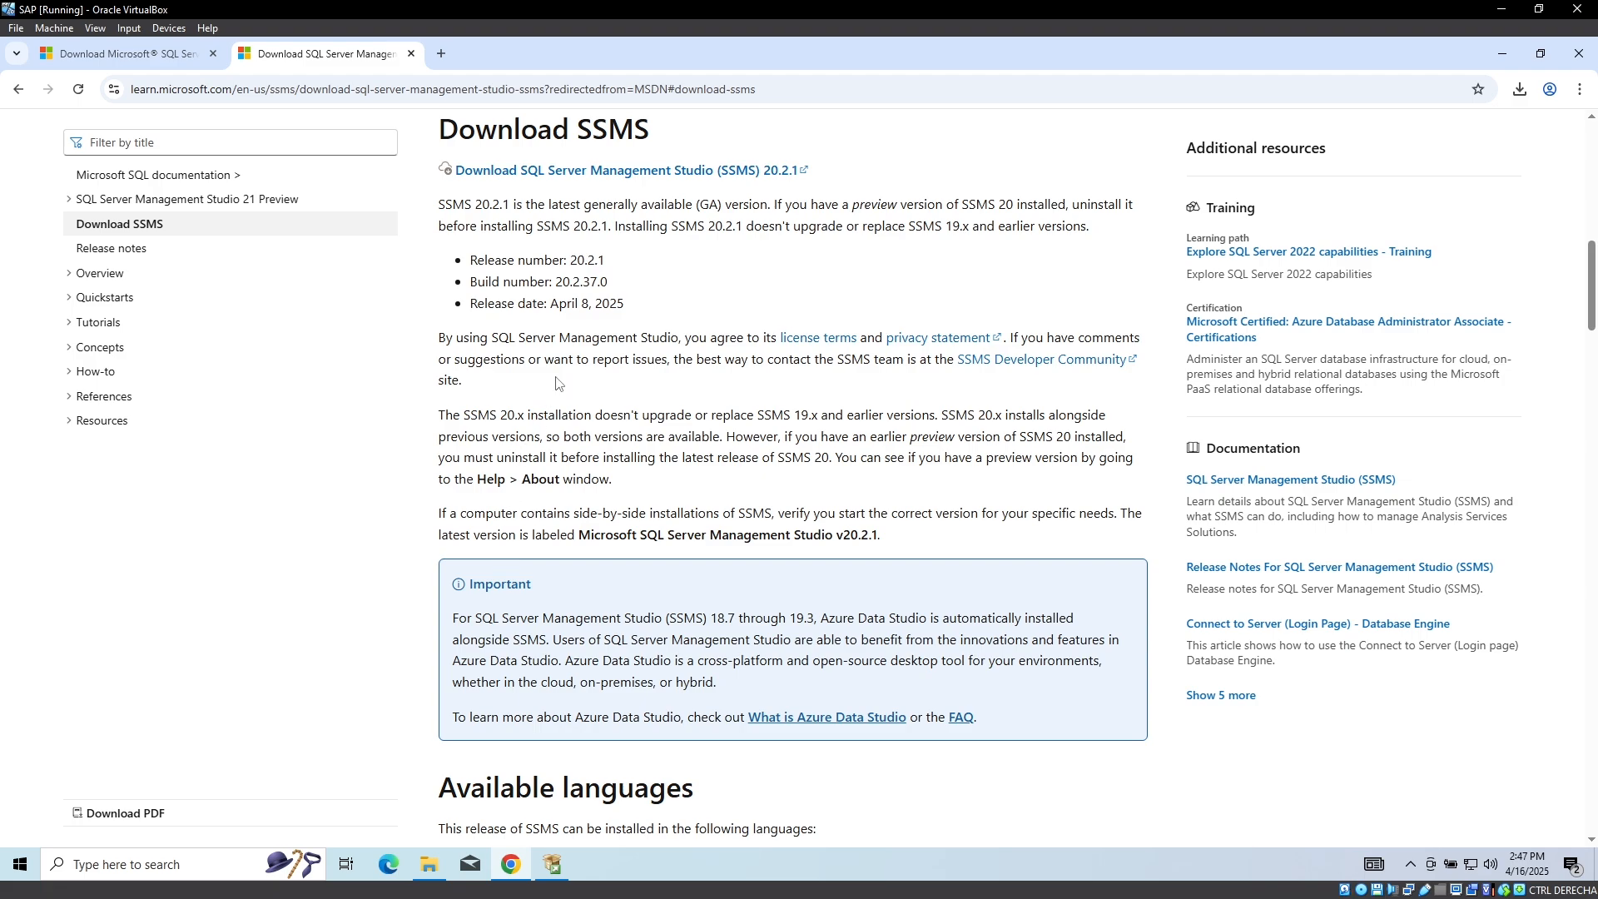
left_click(699, 172)
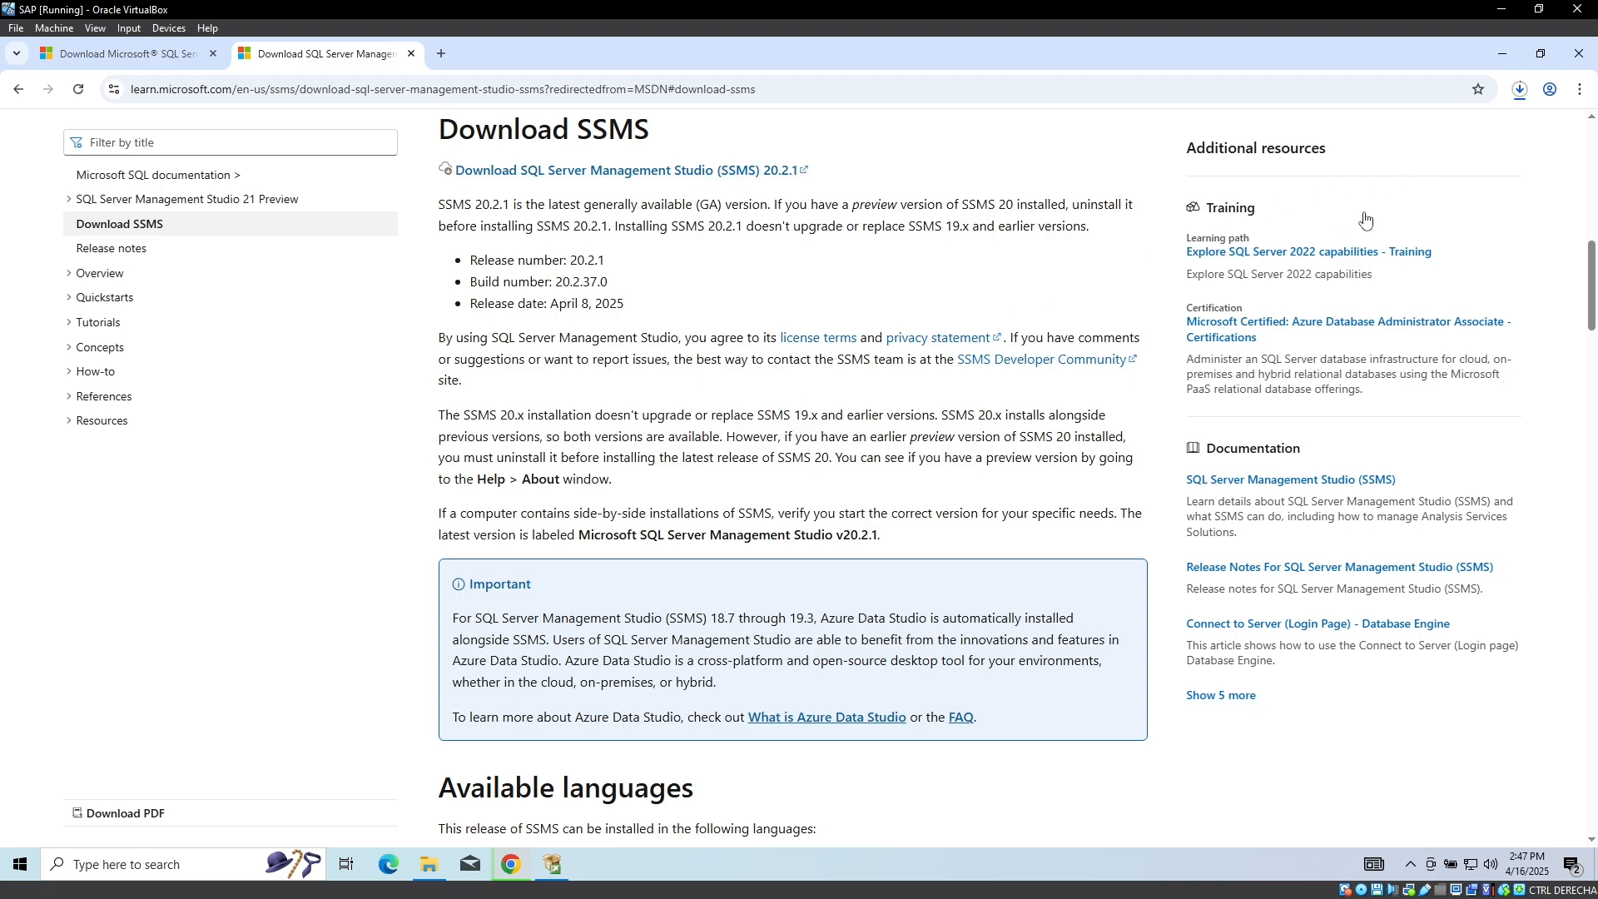
- Show the downloaded SSMS-Setup-ENU.exe in its Downloads folder and refresh the file listing
left_click(1520, 90)
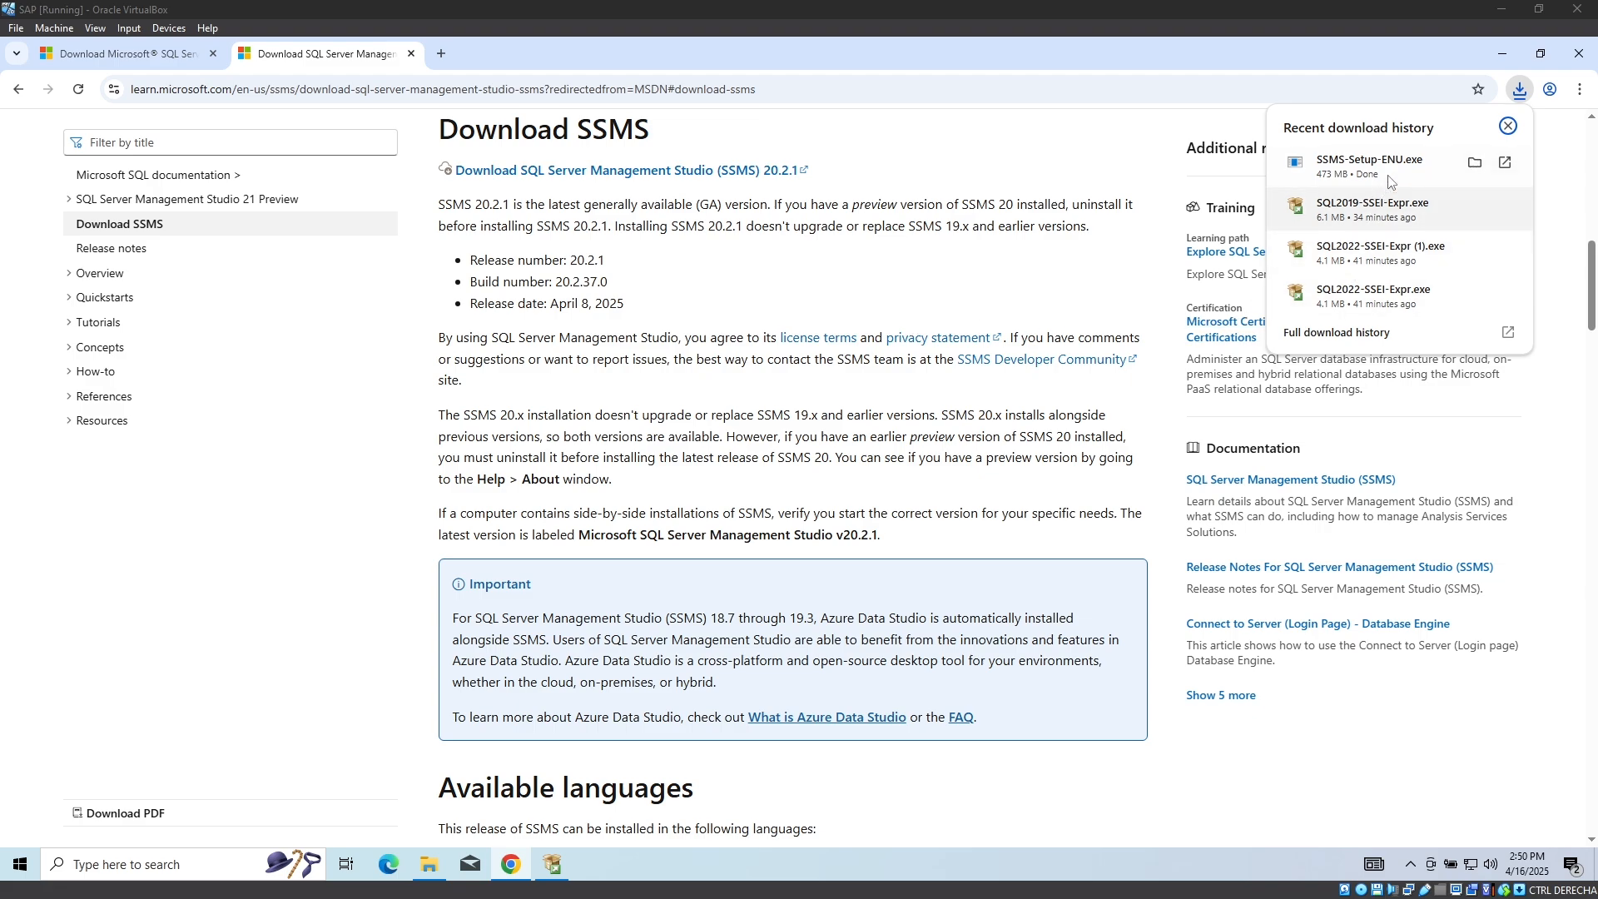
left_click(1476, 163)
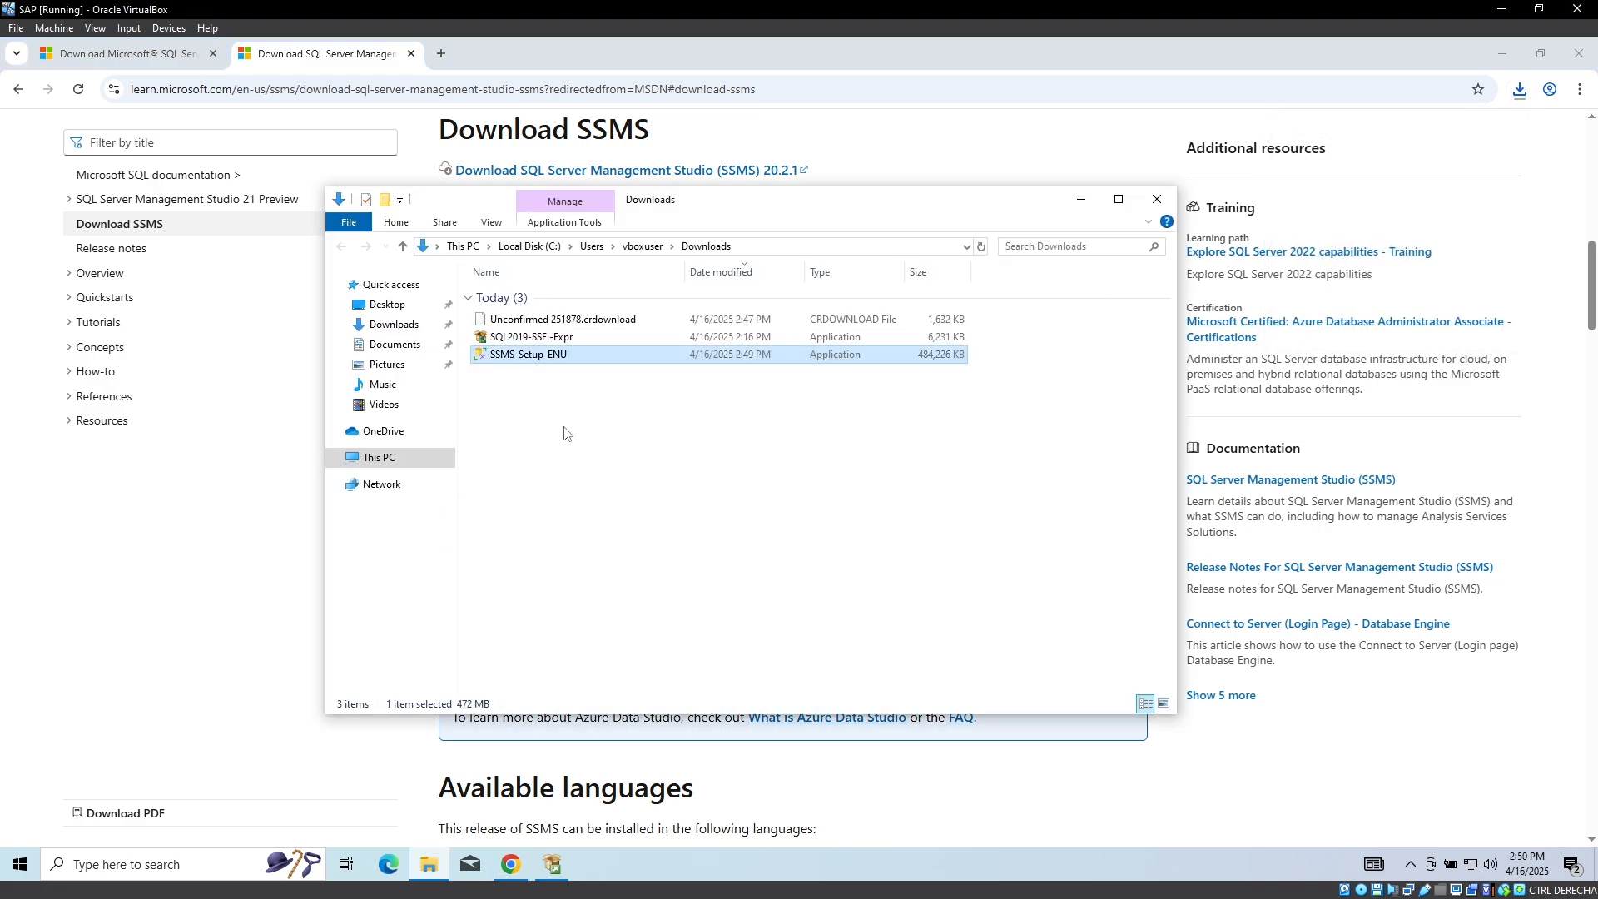
right_click(660, 445)
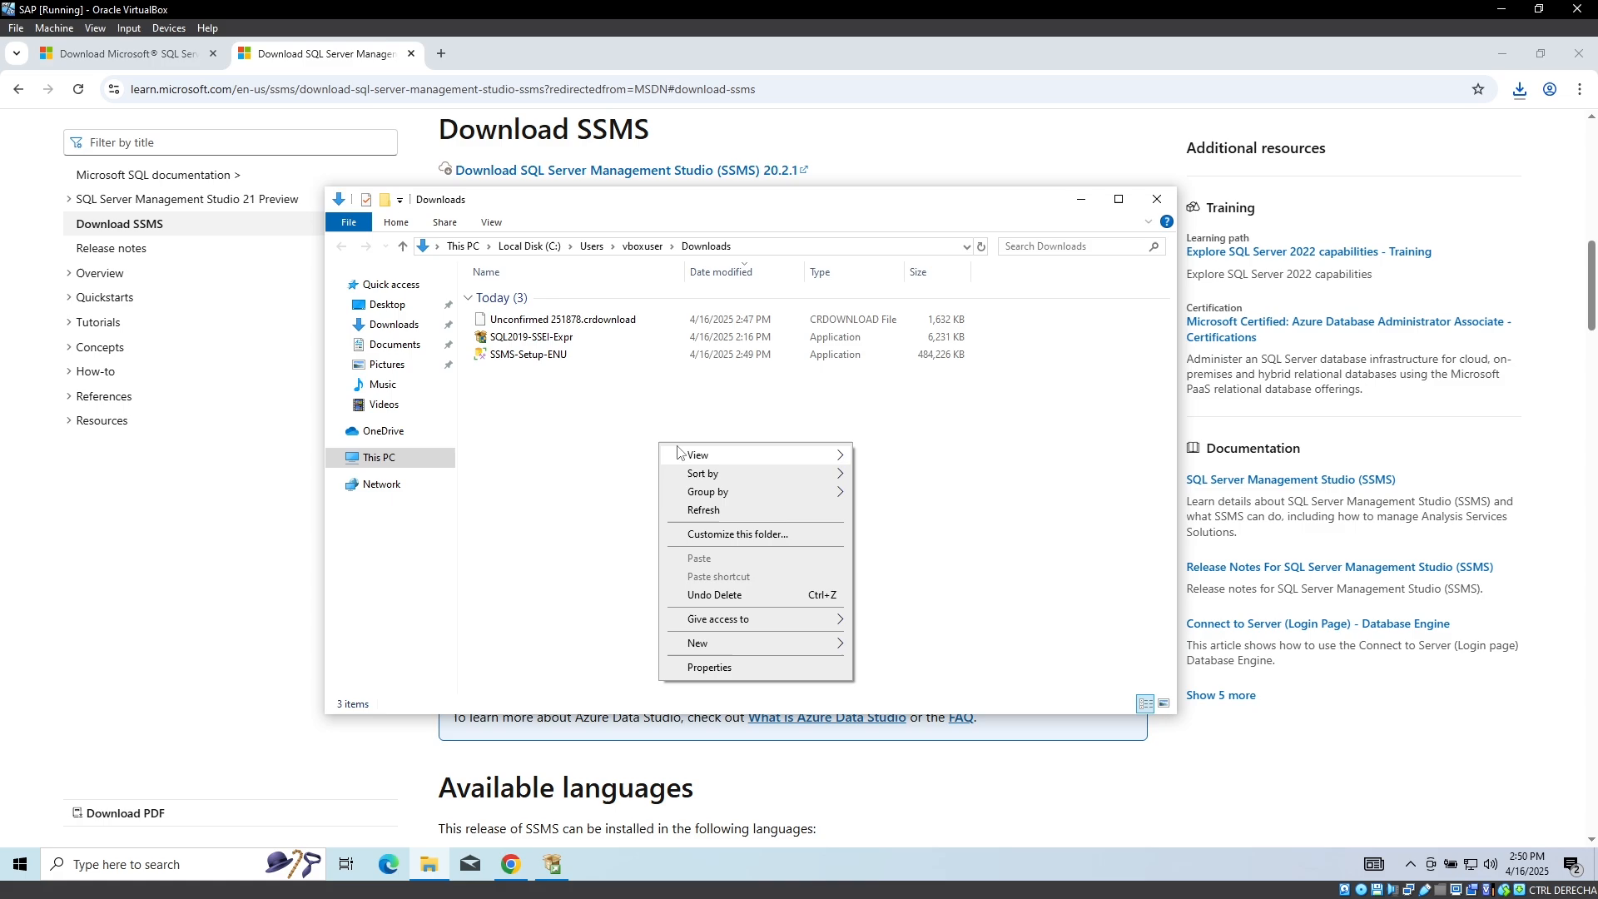
left_click(696, 513)
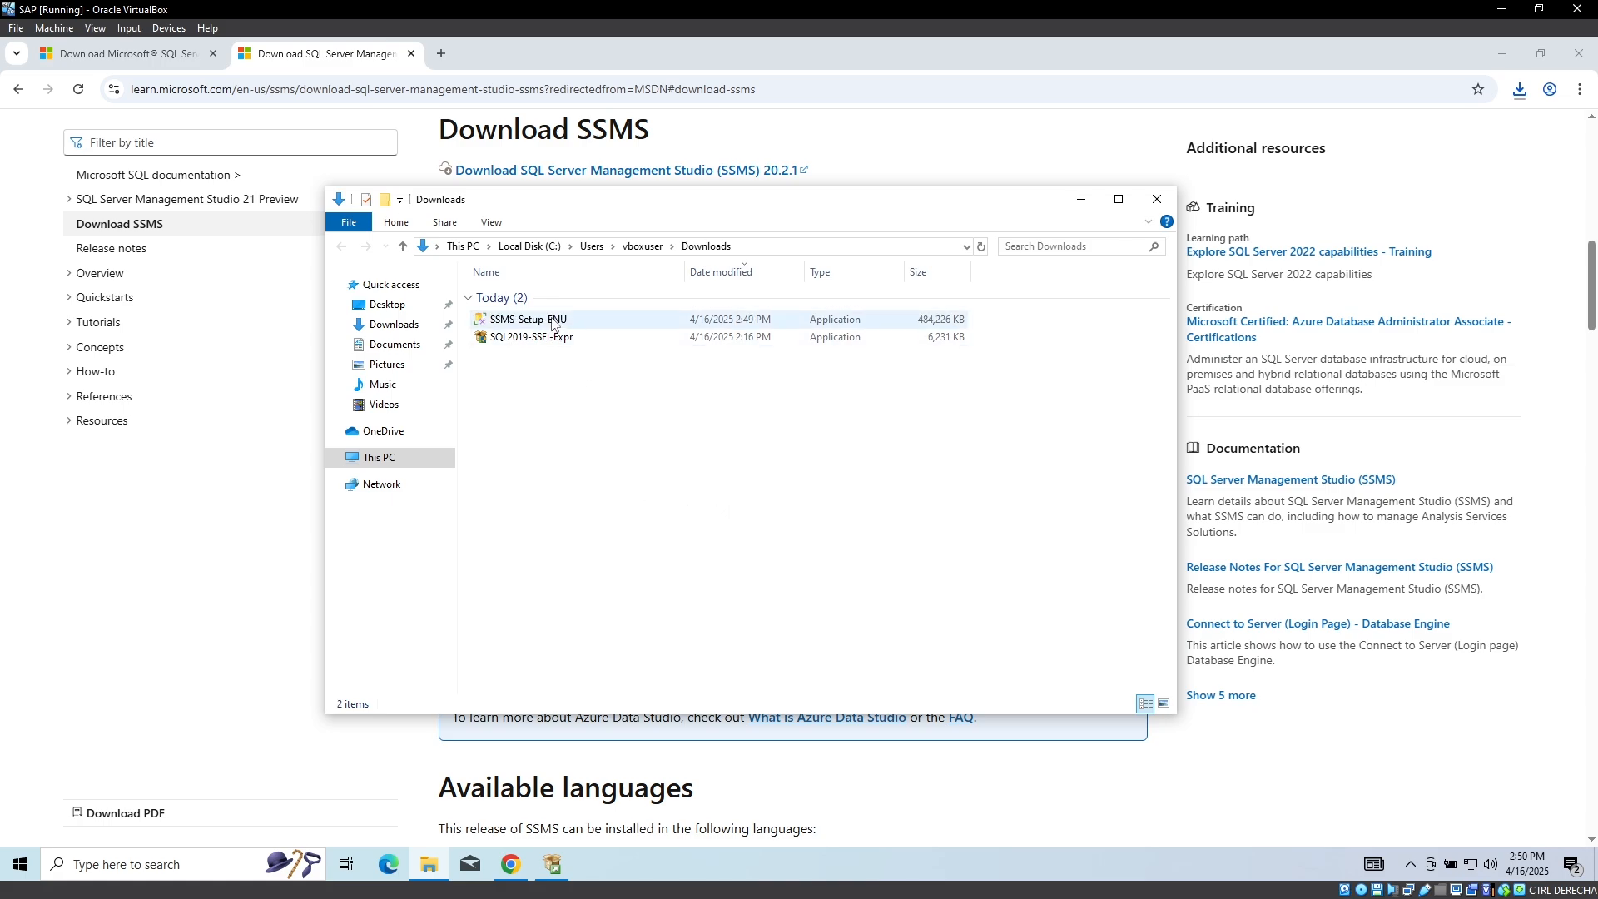
- Run SSMS-Setup-ENU as administrator to install SQL Server Management Studio in the default location, and restart the computer to complete setup
right_click(553, 321)
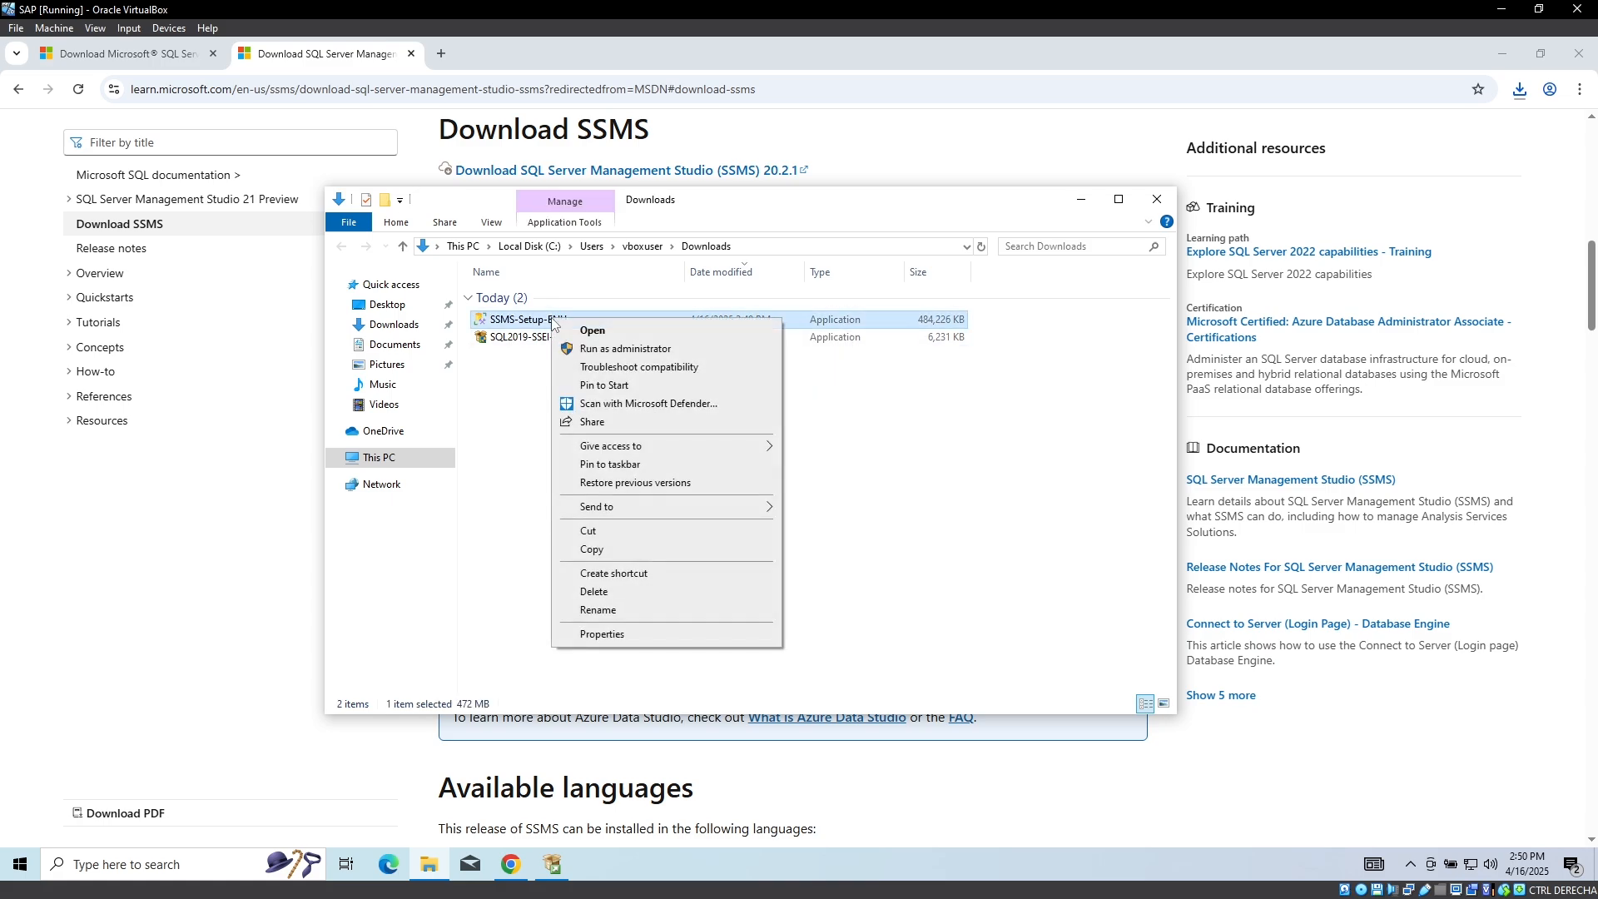
left_click(617, 351)
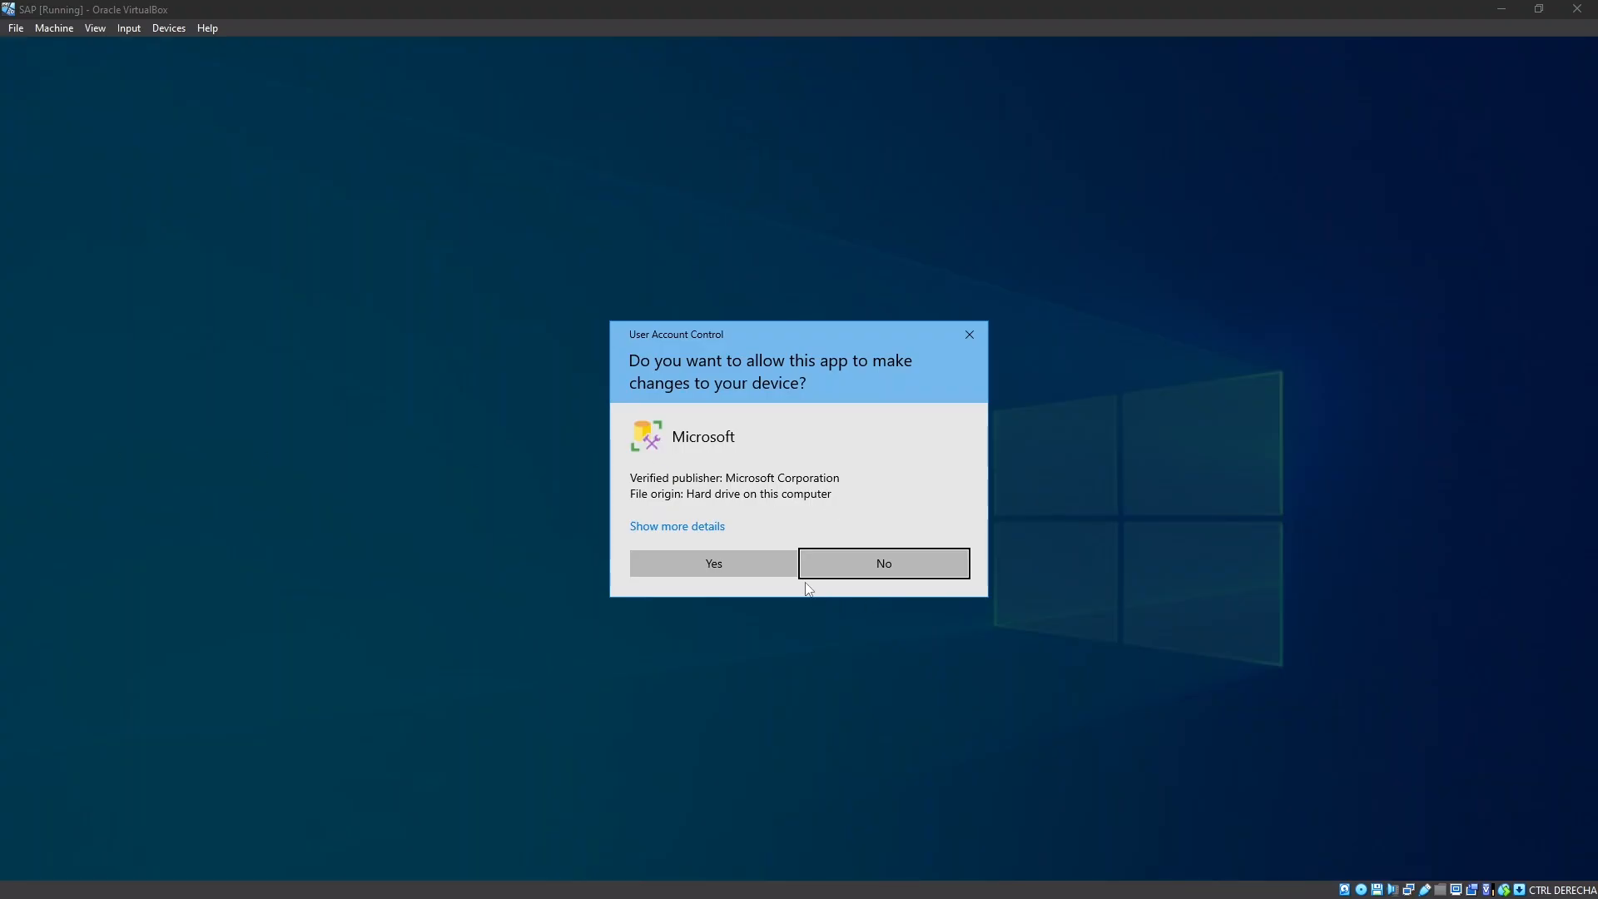
left_click(733, 565)
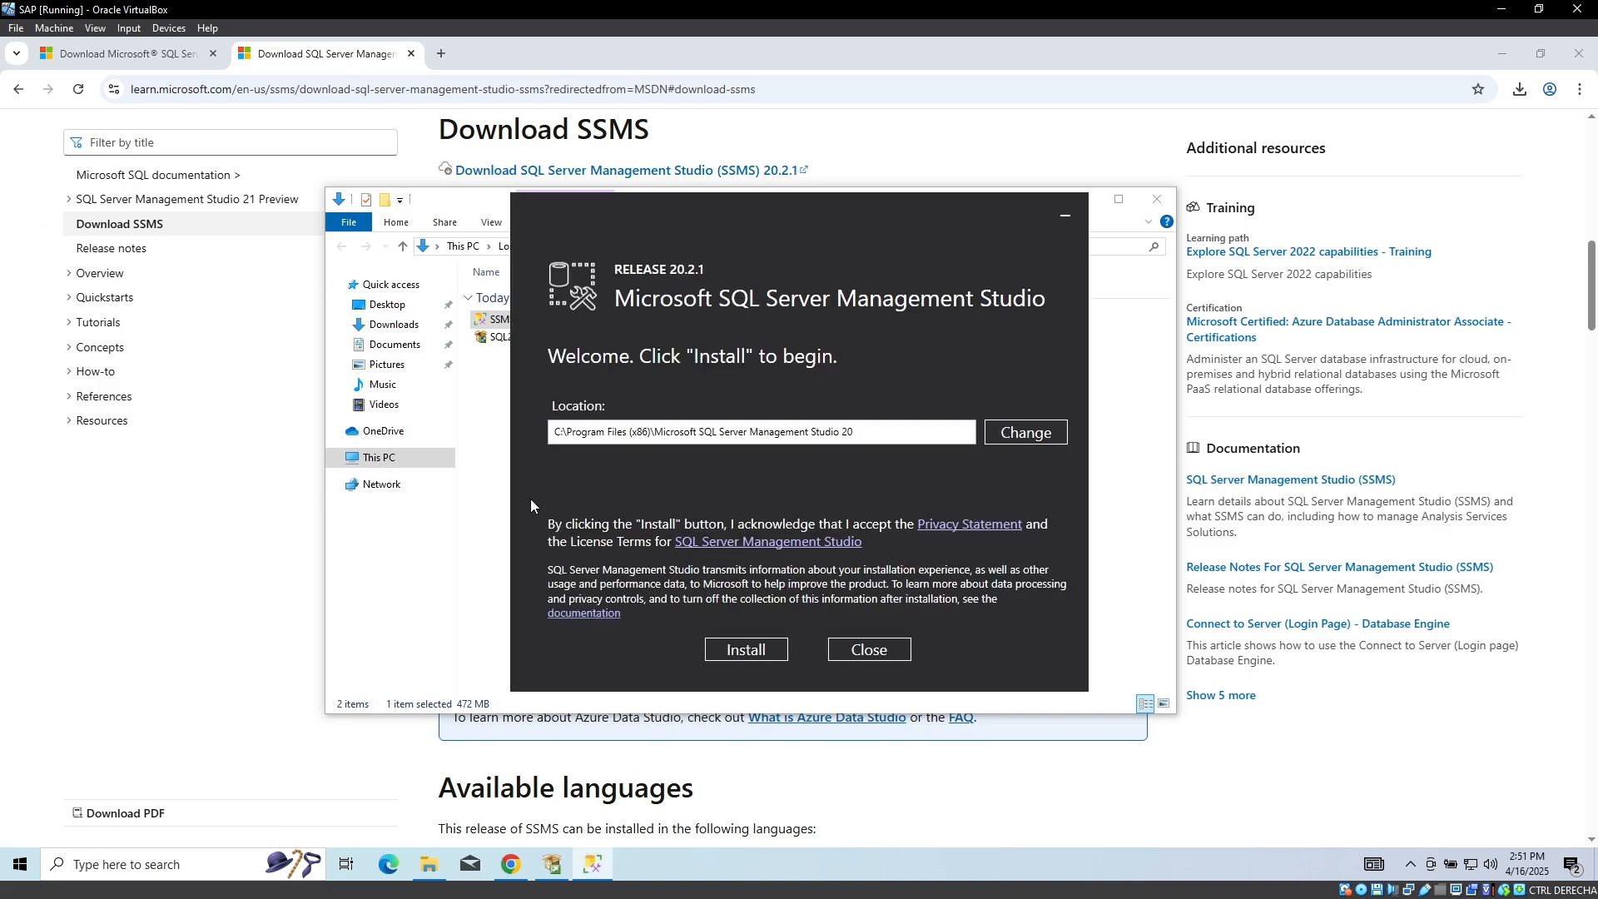
left_click(765, 651)
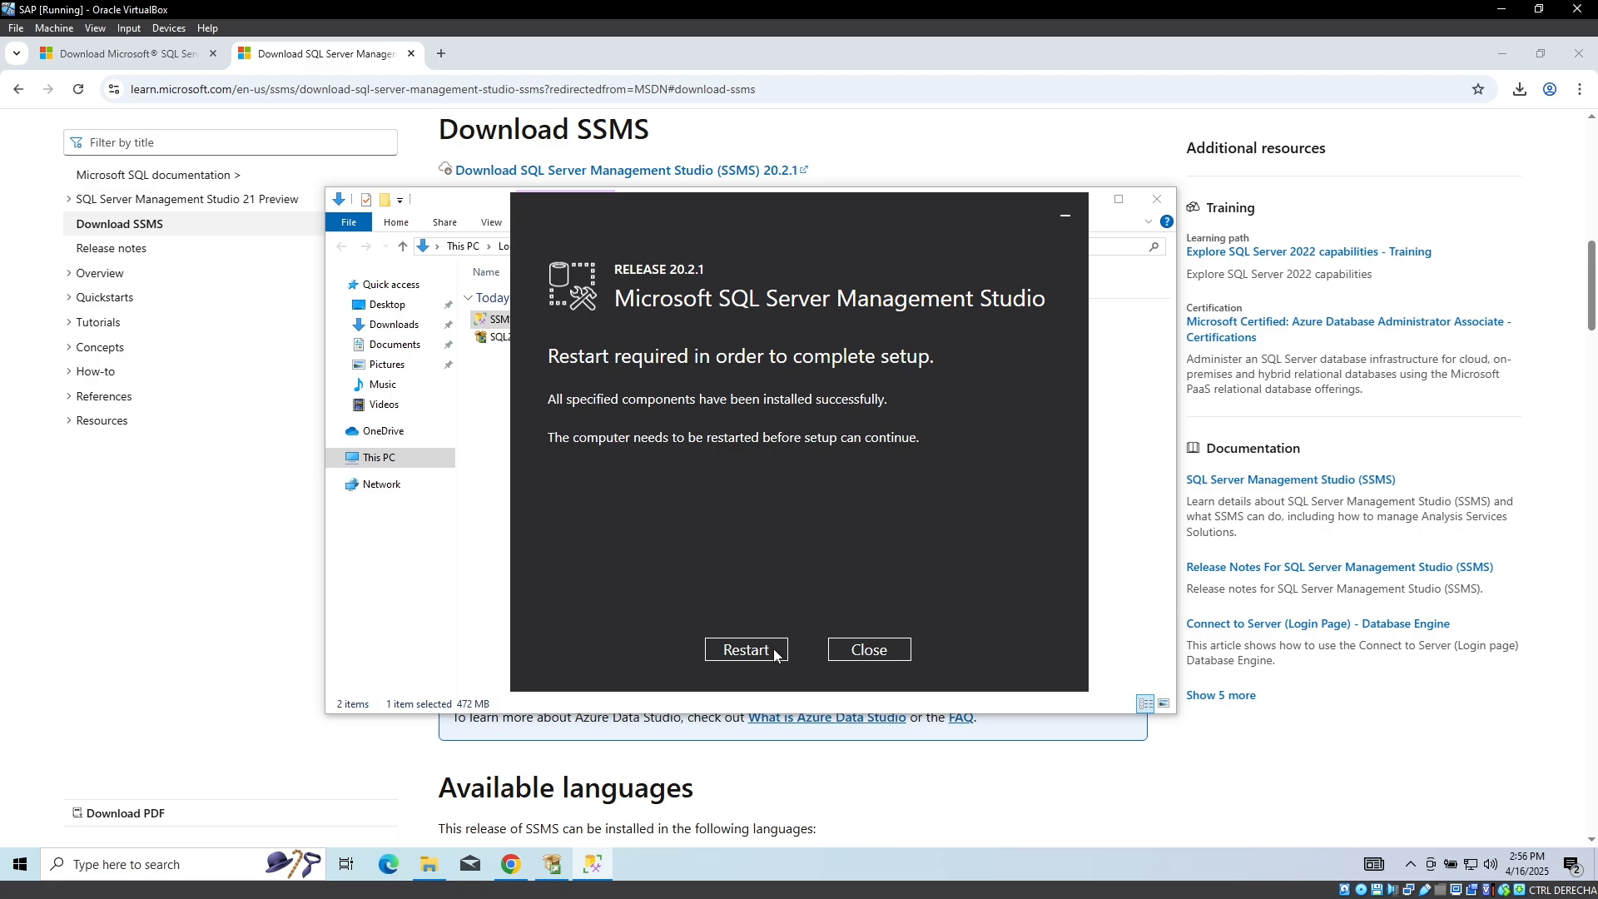
left_click(751, 651)
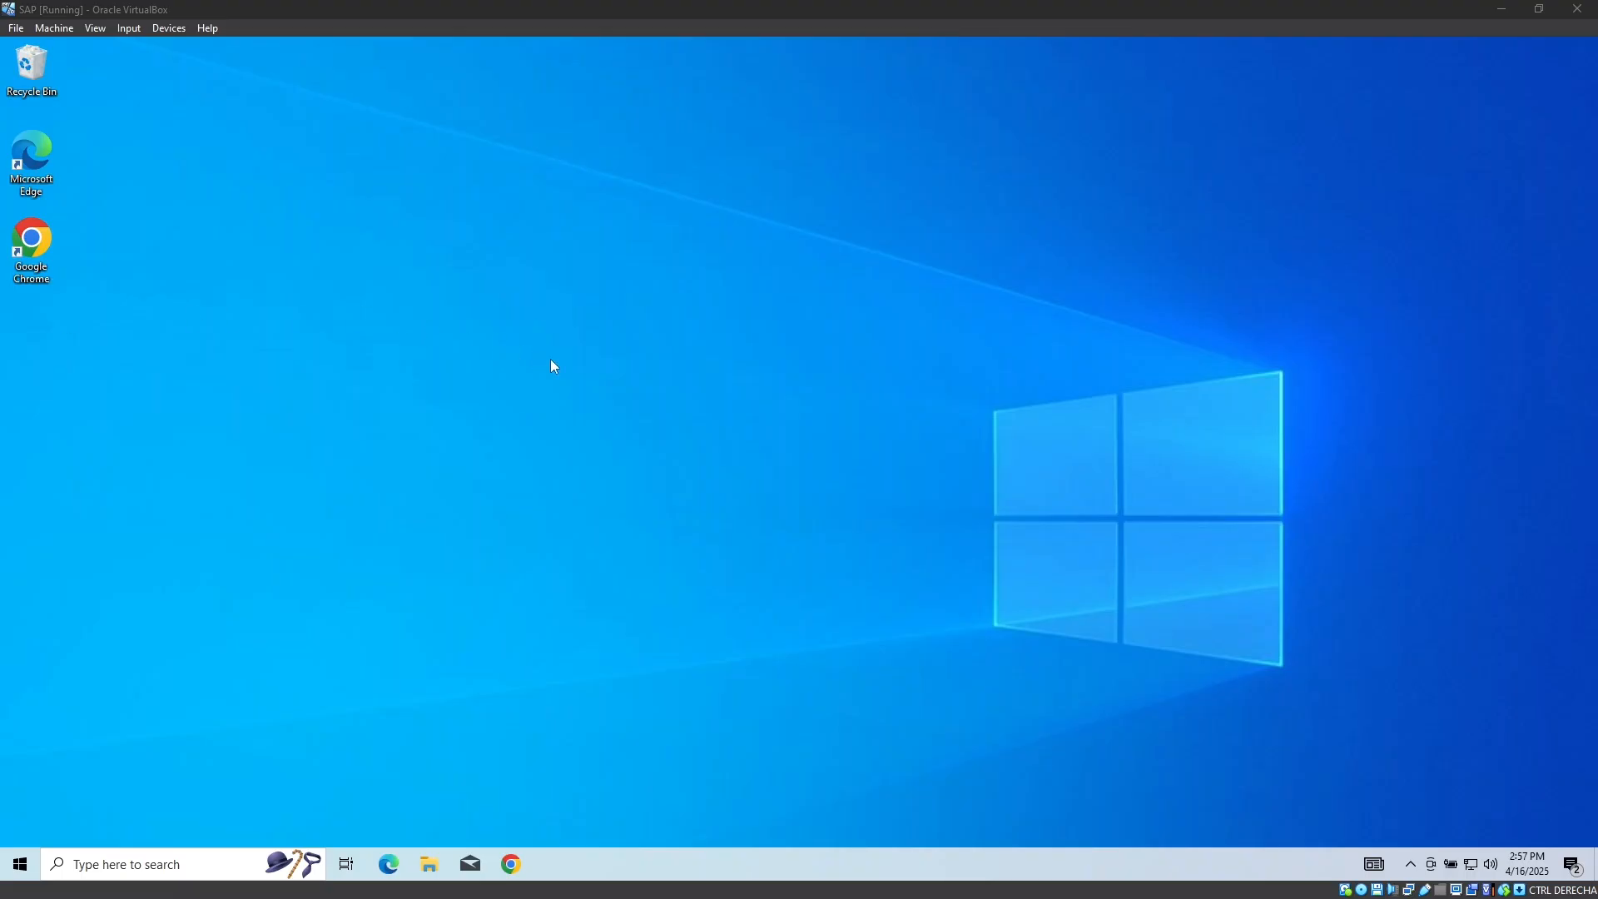
- Search Windows for "managemen" and launch SQL Server Management Studio 20 as administrator, allowing it to make changes
left_click(150, 870)
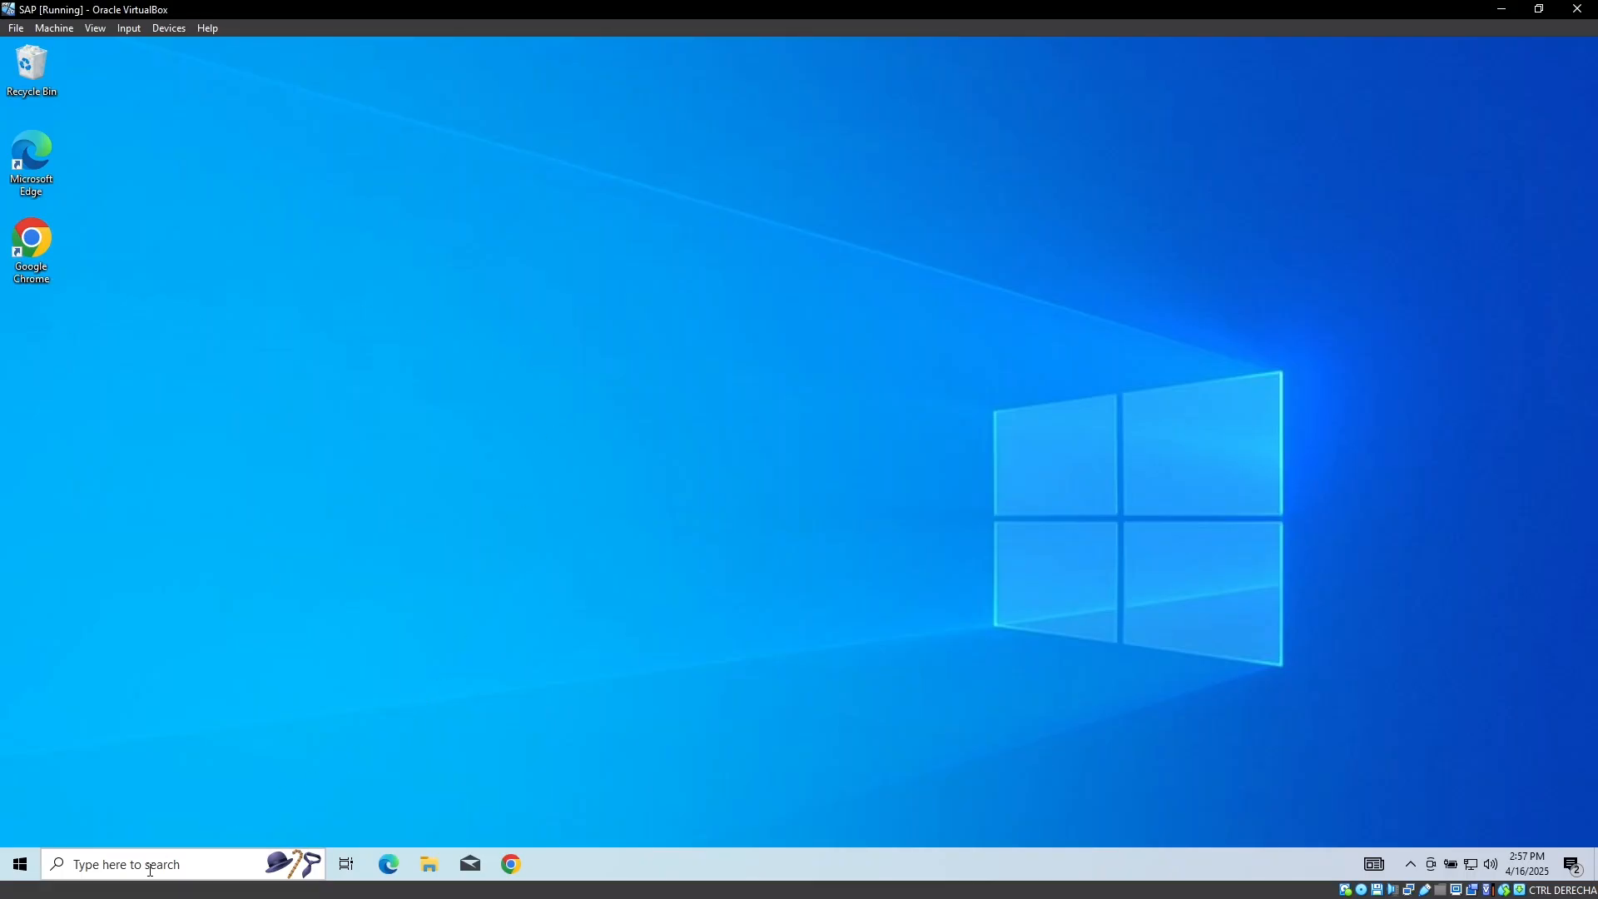
type("m")
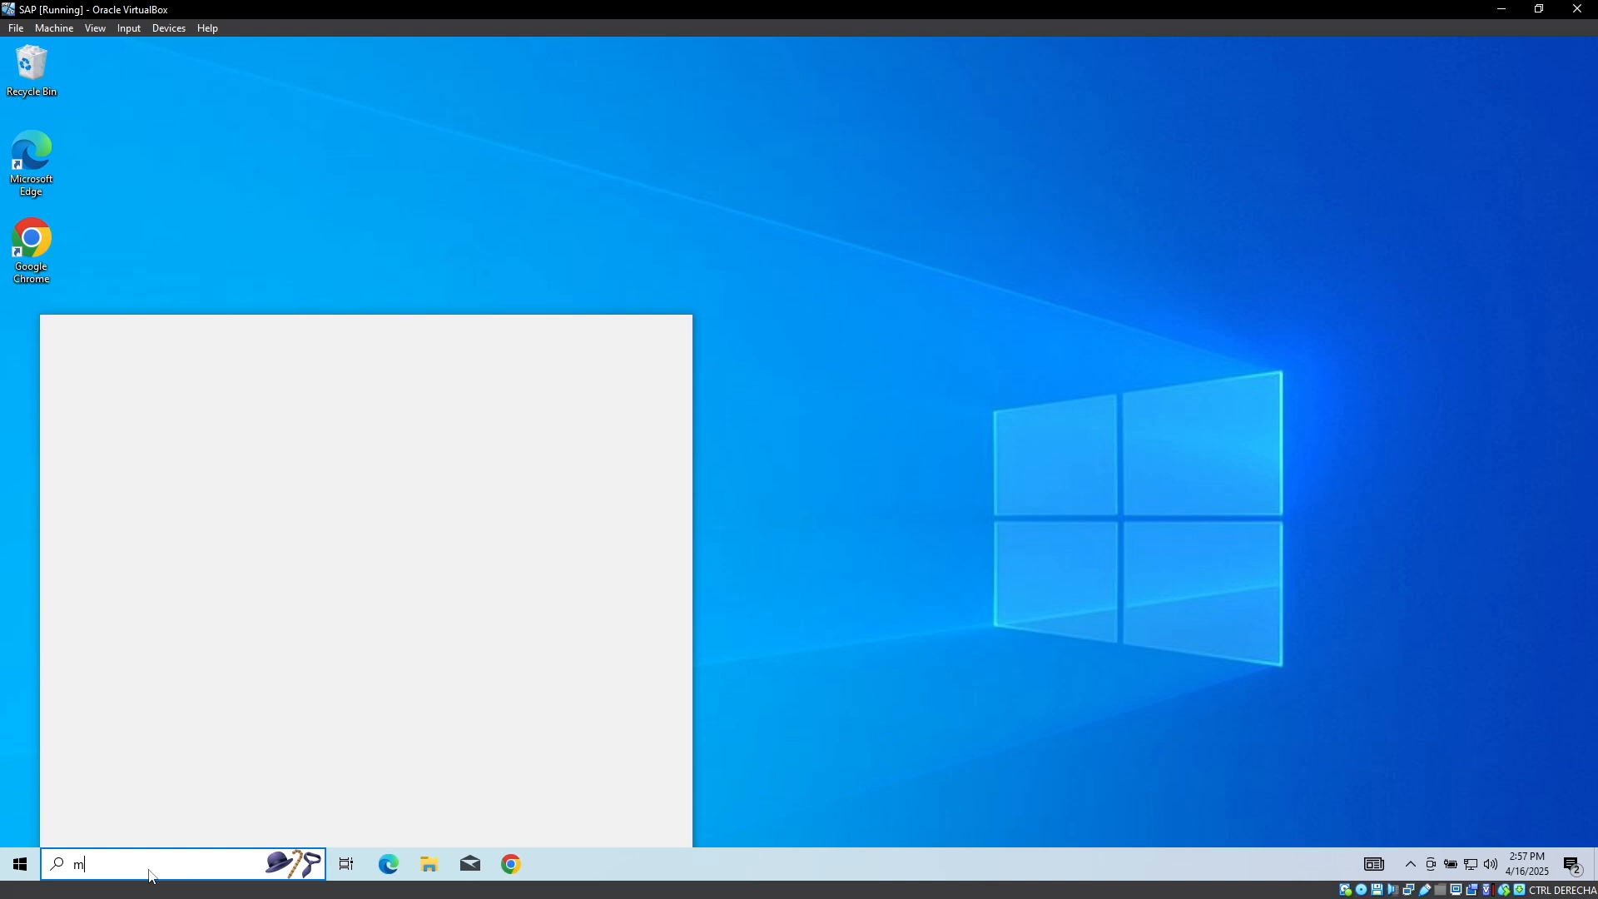
type("anagemen")
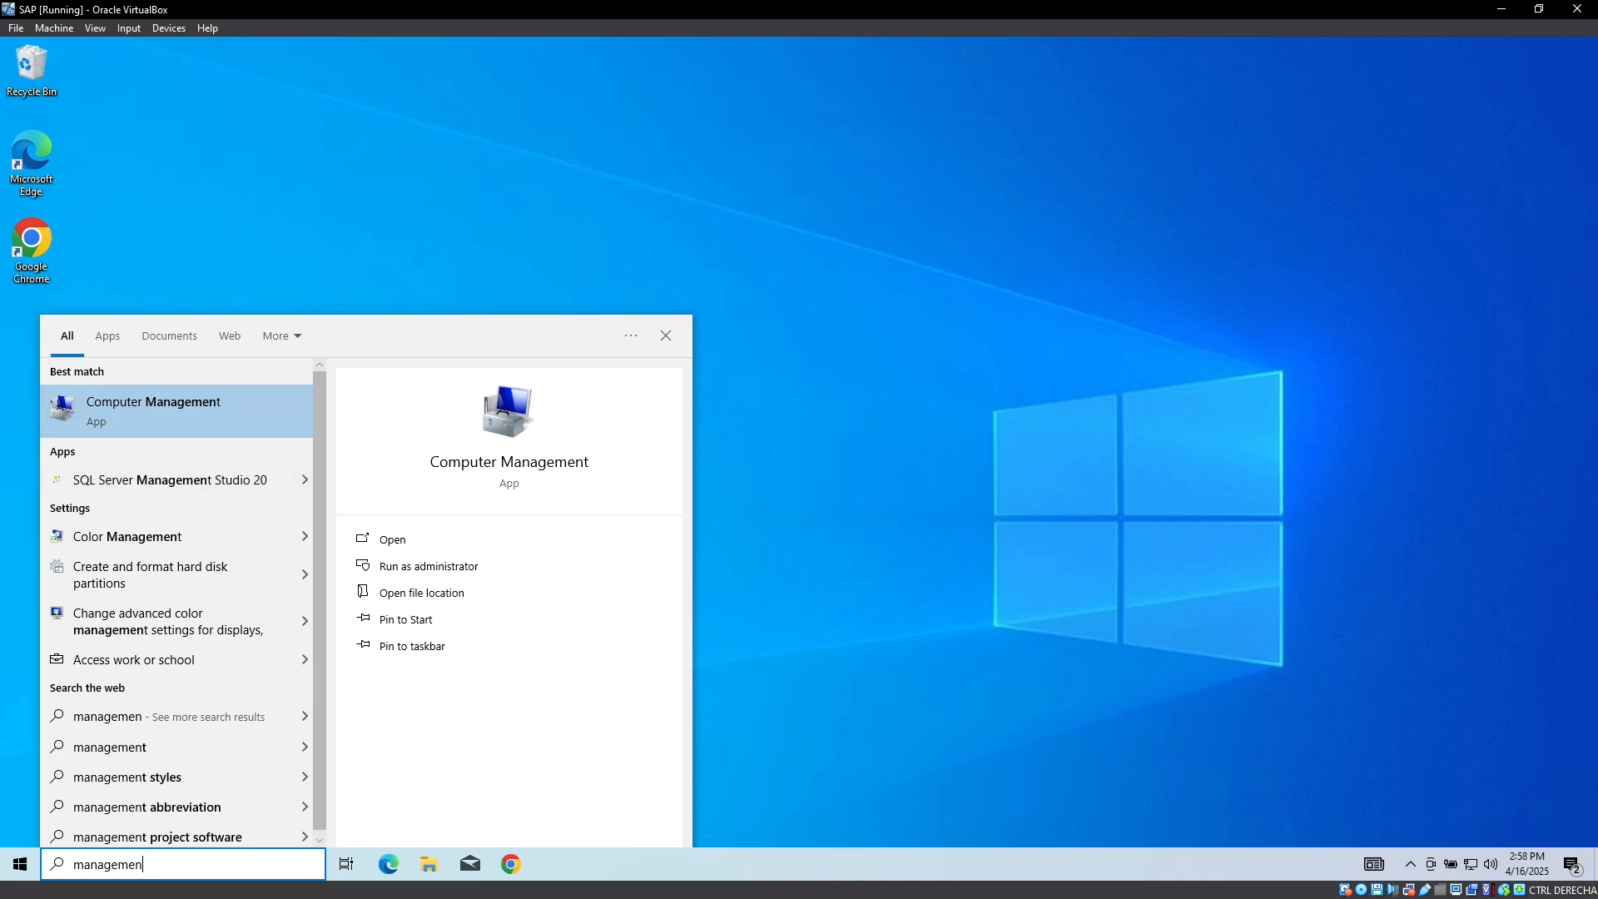
left_click(174, 478)
right_click(173, 477)
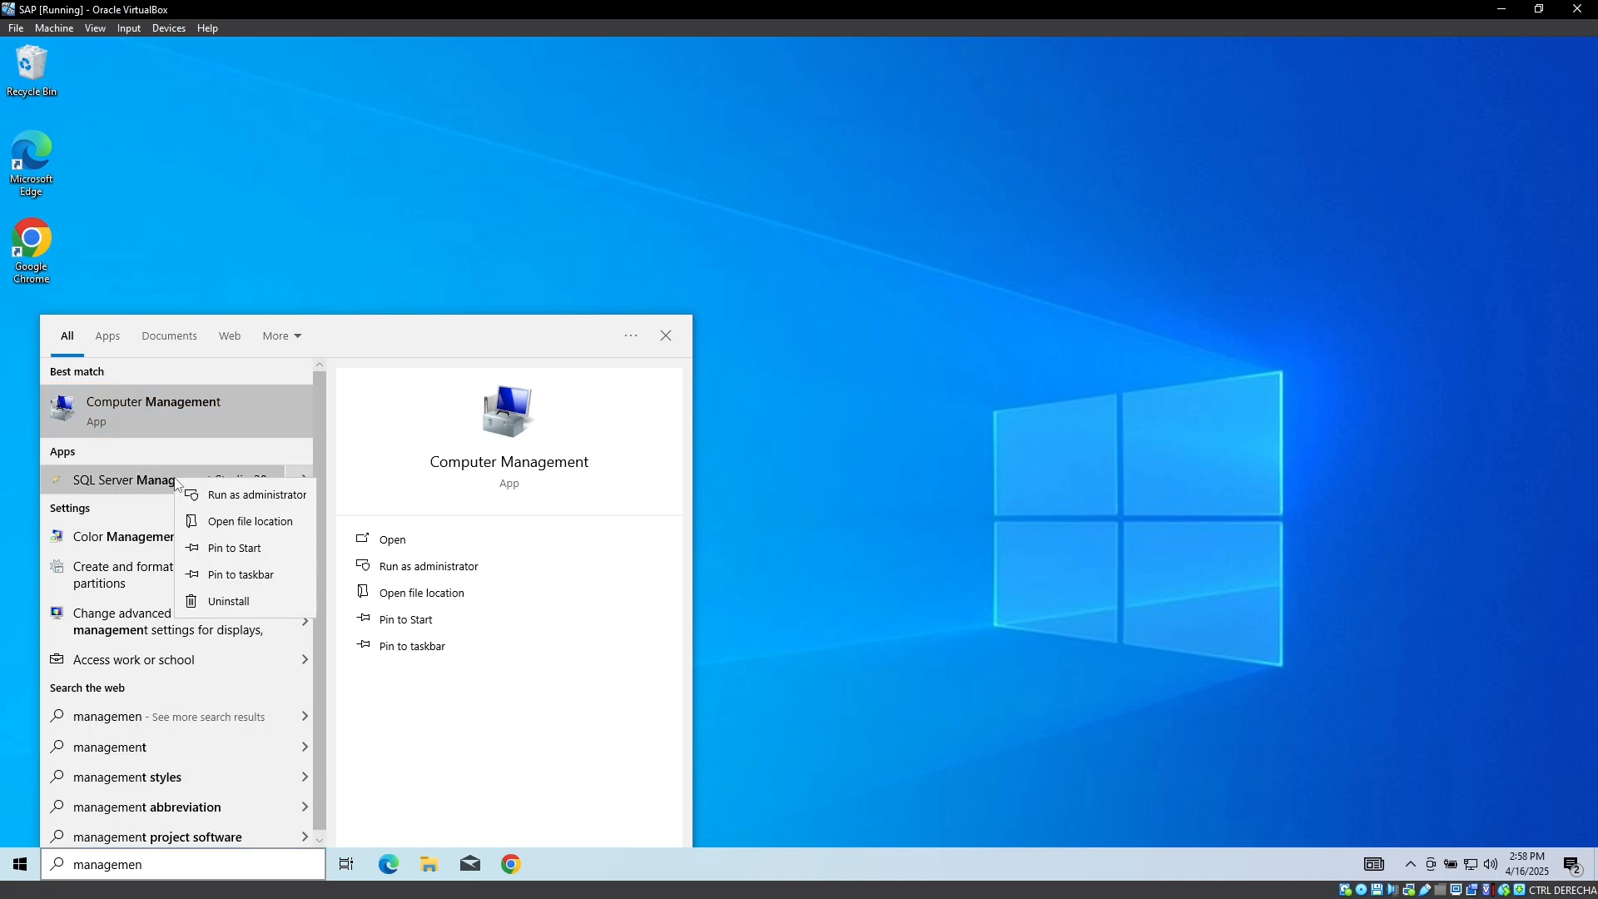
left_click(204, 493)
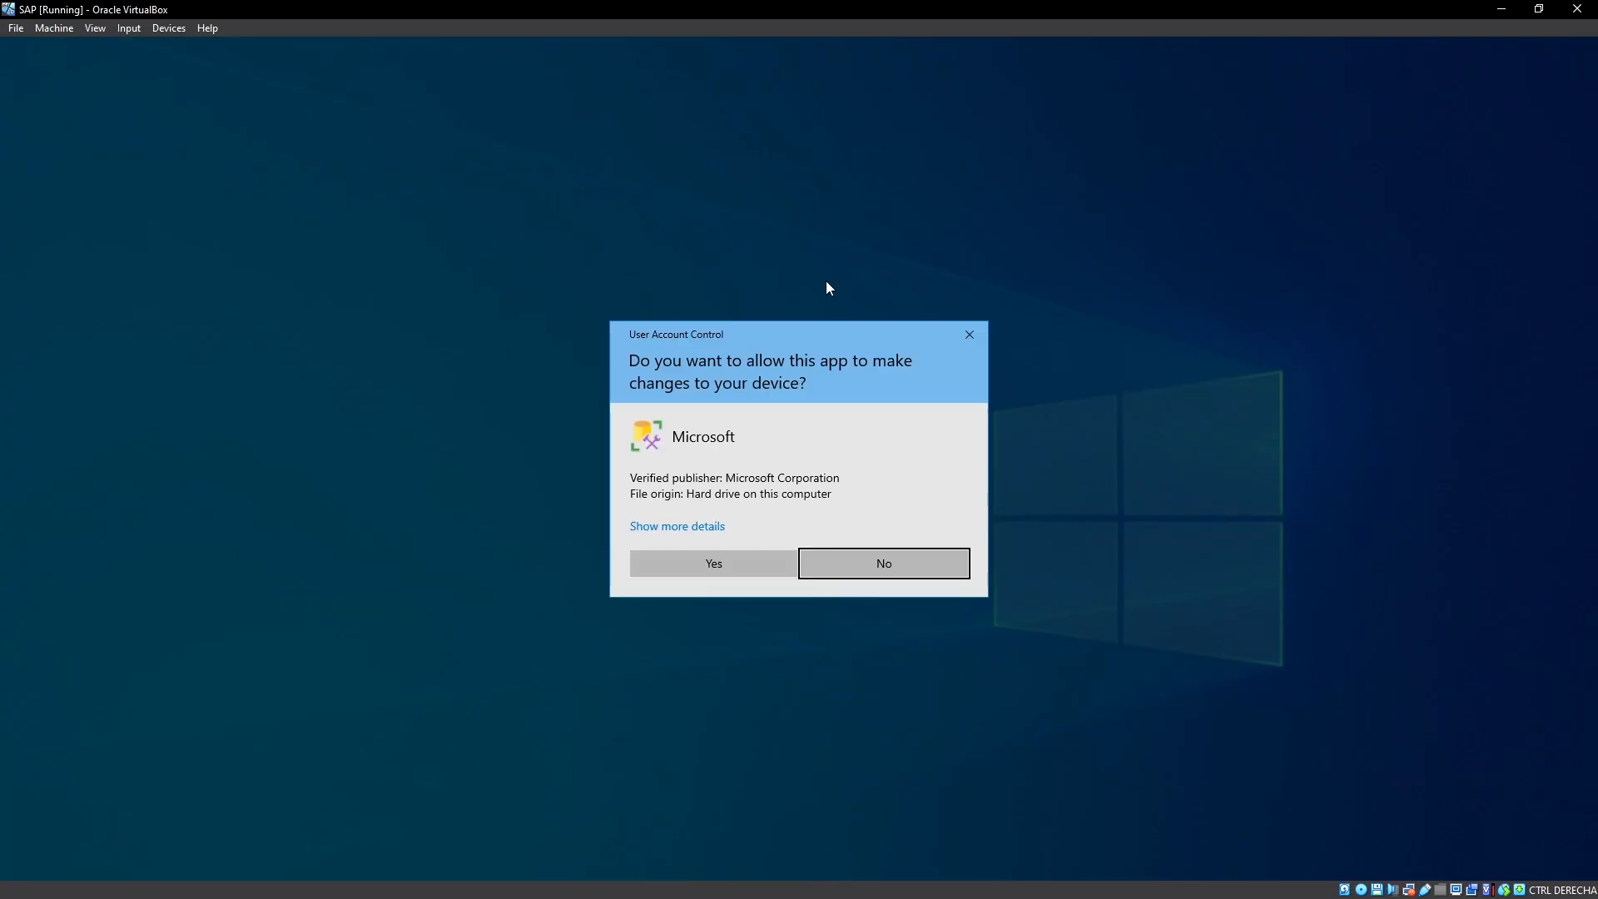
left_click(739, 566)
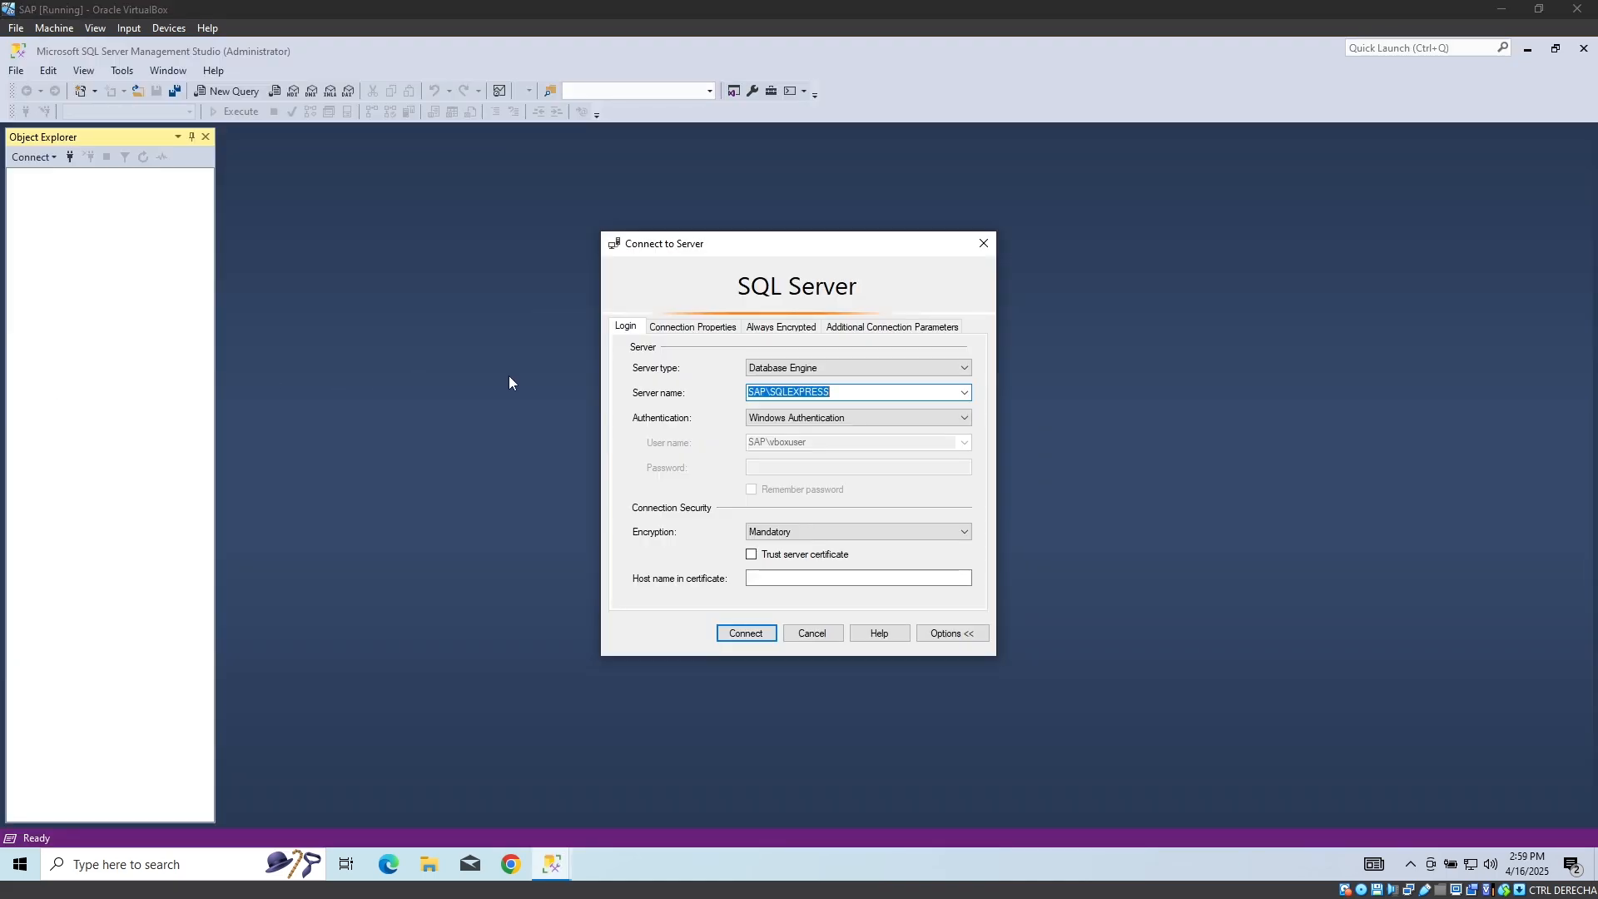
- Connect to SAP\SQLEXPRESS using SQL Server Authentication with login sa, its account password and Trust server certificate enabled, and expand the Databases folder
left_click(965, 418)
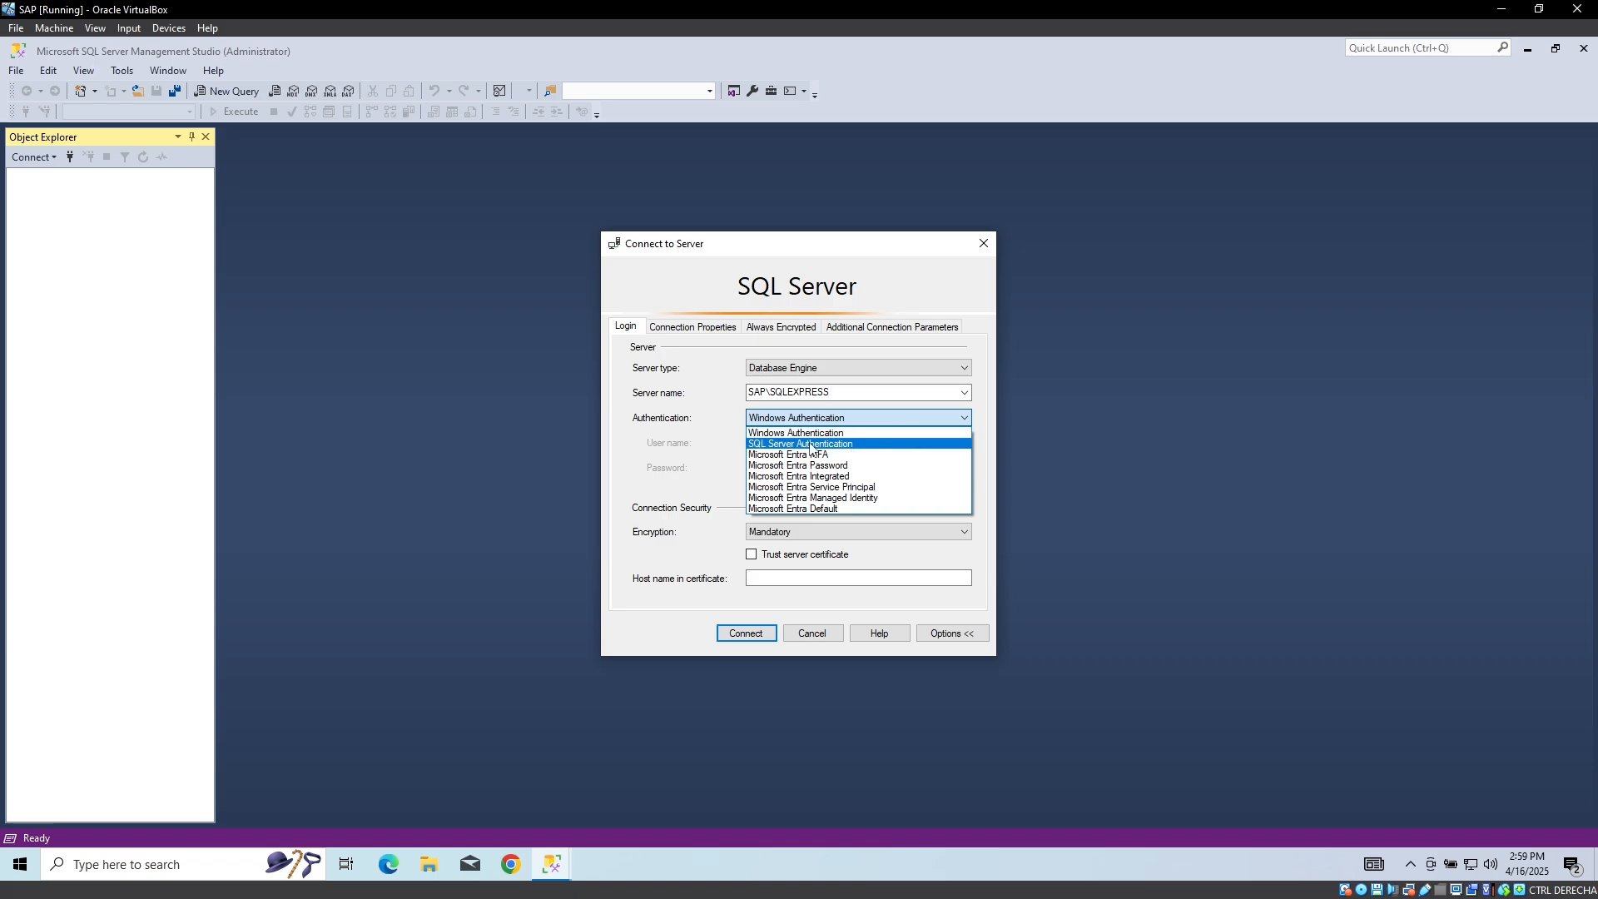
left_click(811, 444)
left_click(811, 443)
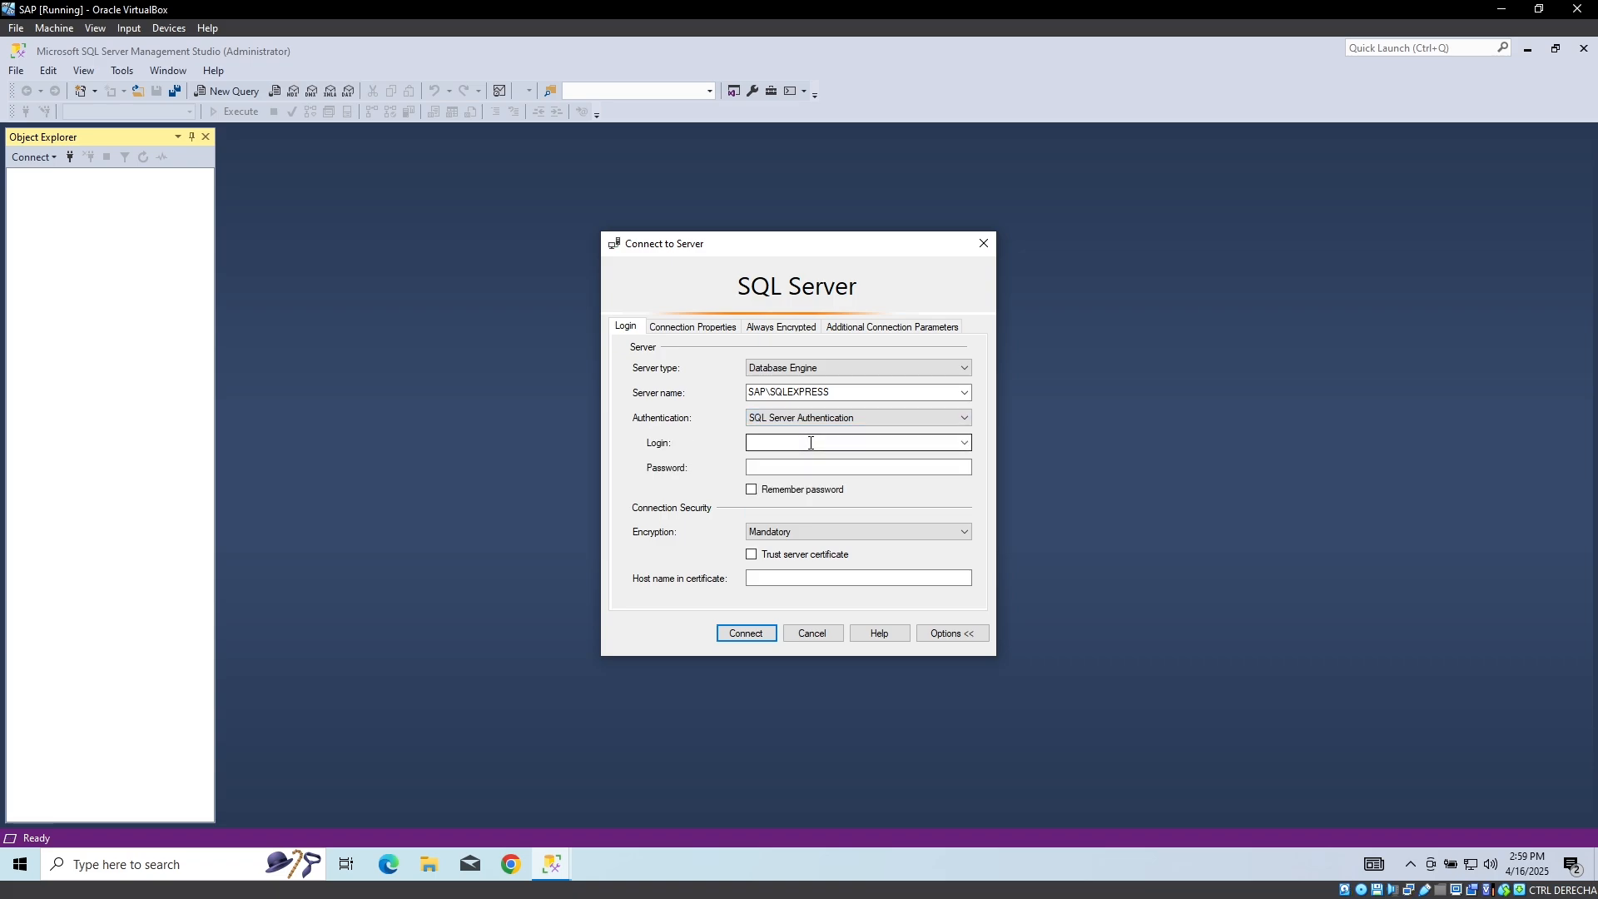
type("sa")
left_click(813, 468)
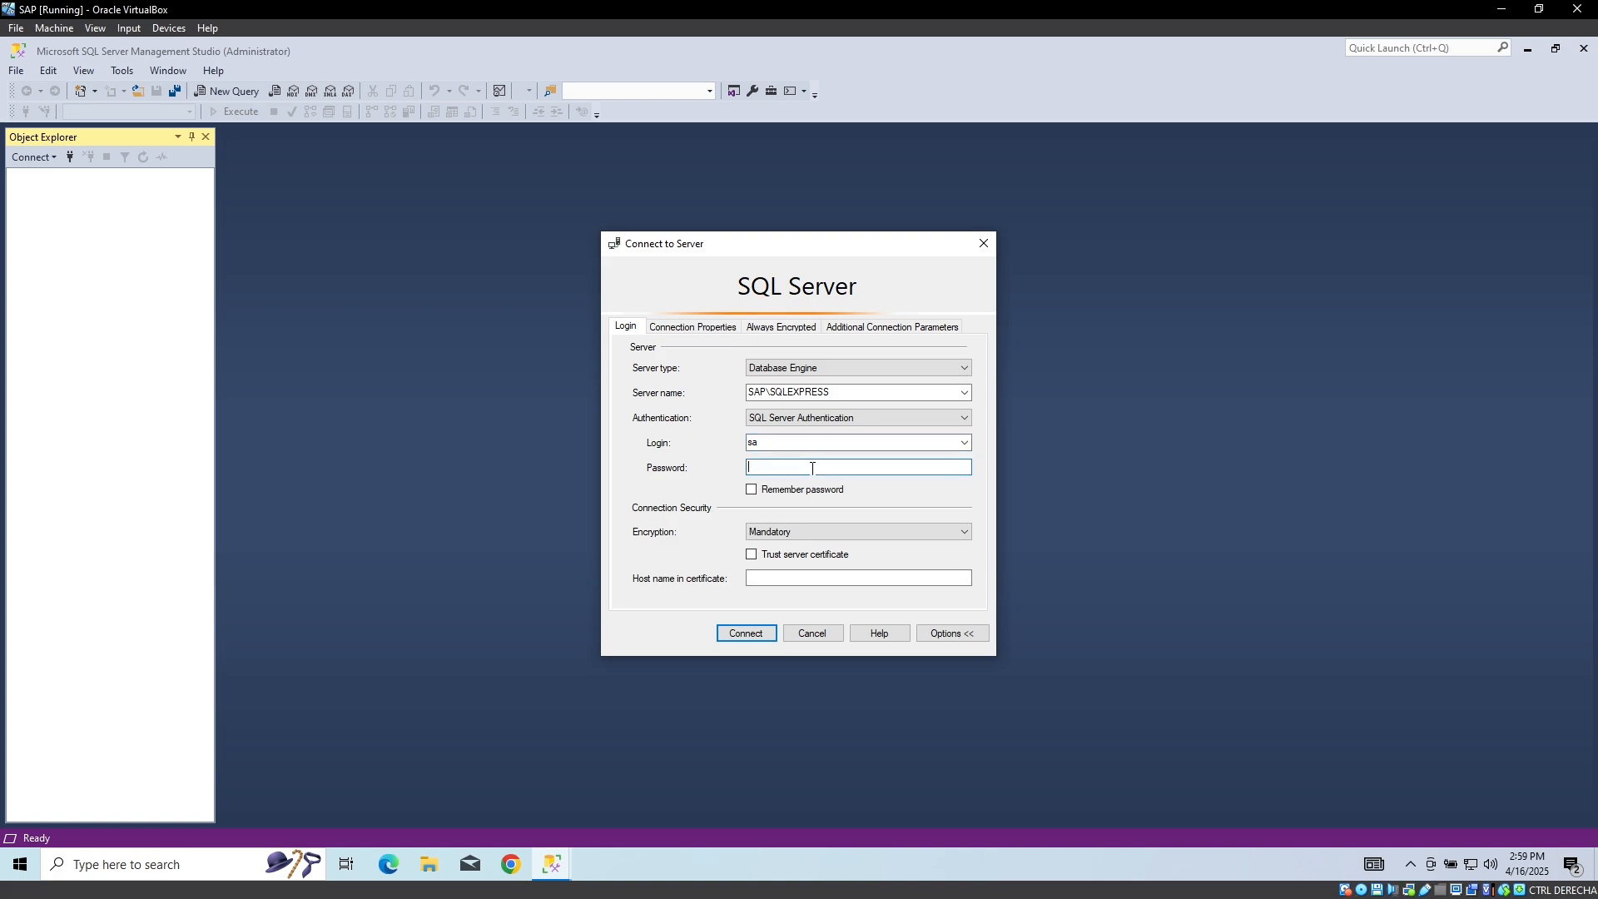
type("*****")
left_click(752, 556)
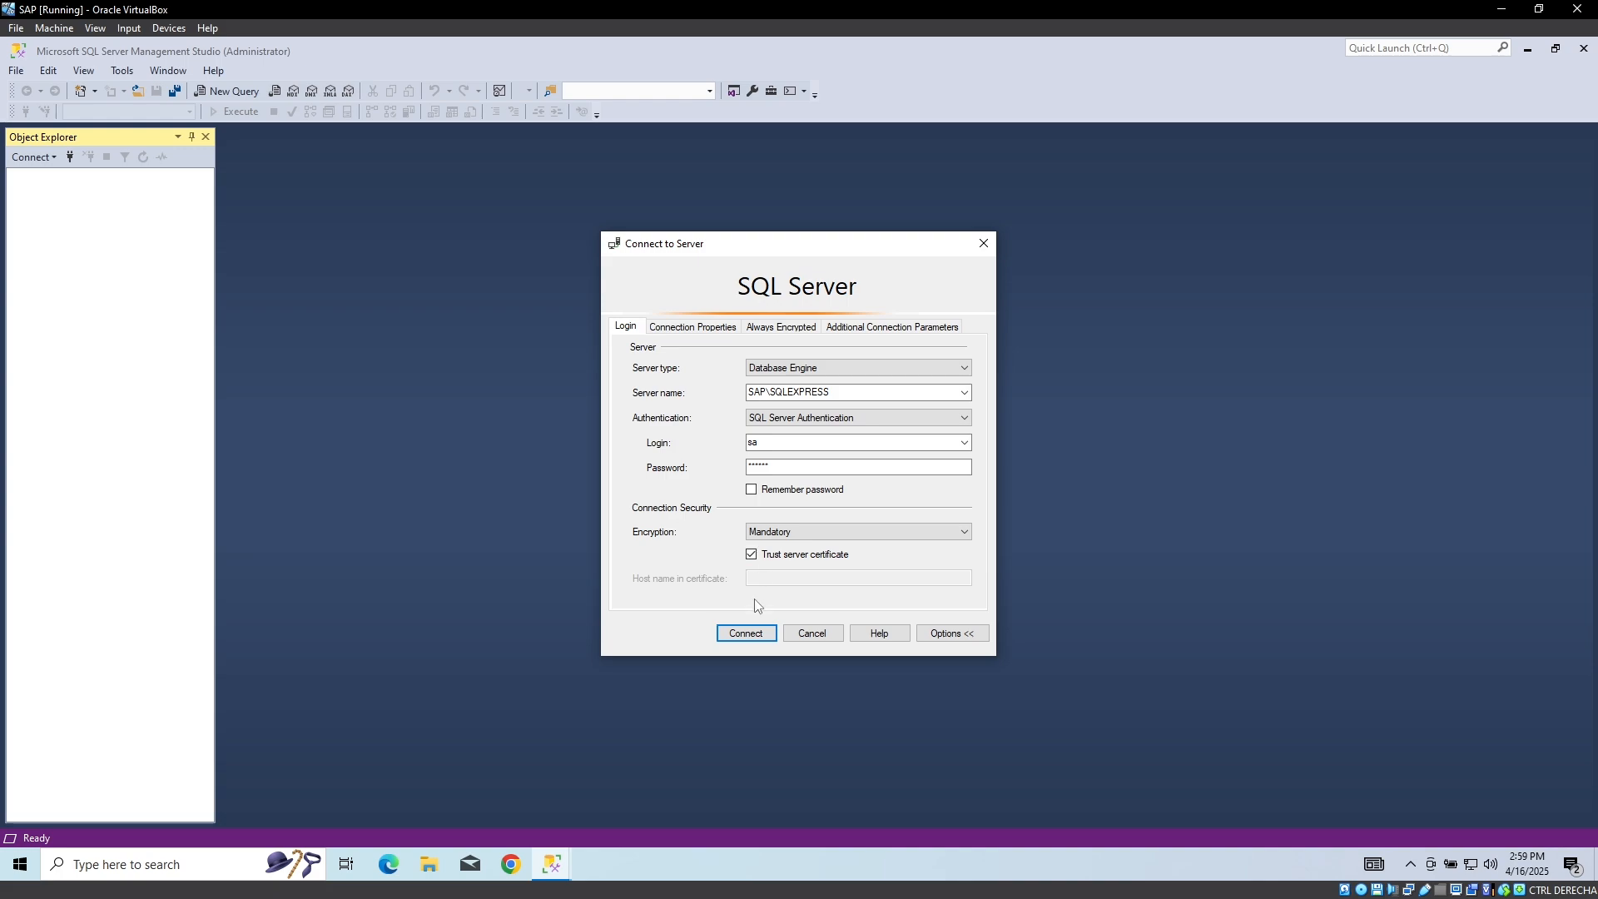
left_click(746, 633)
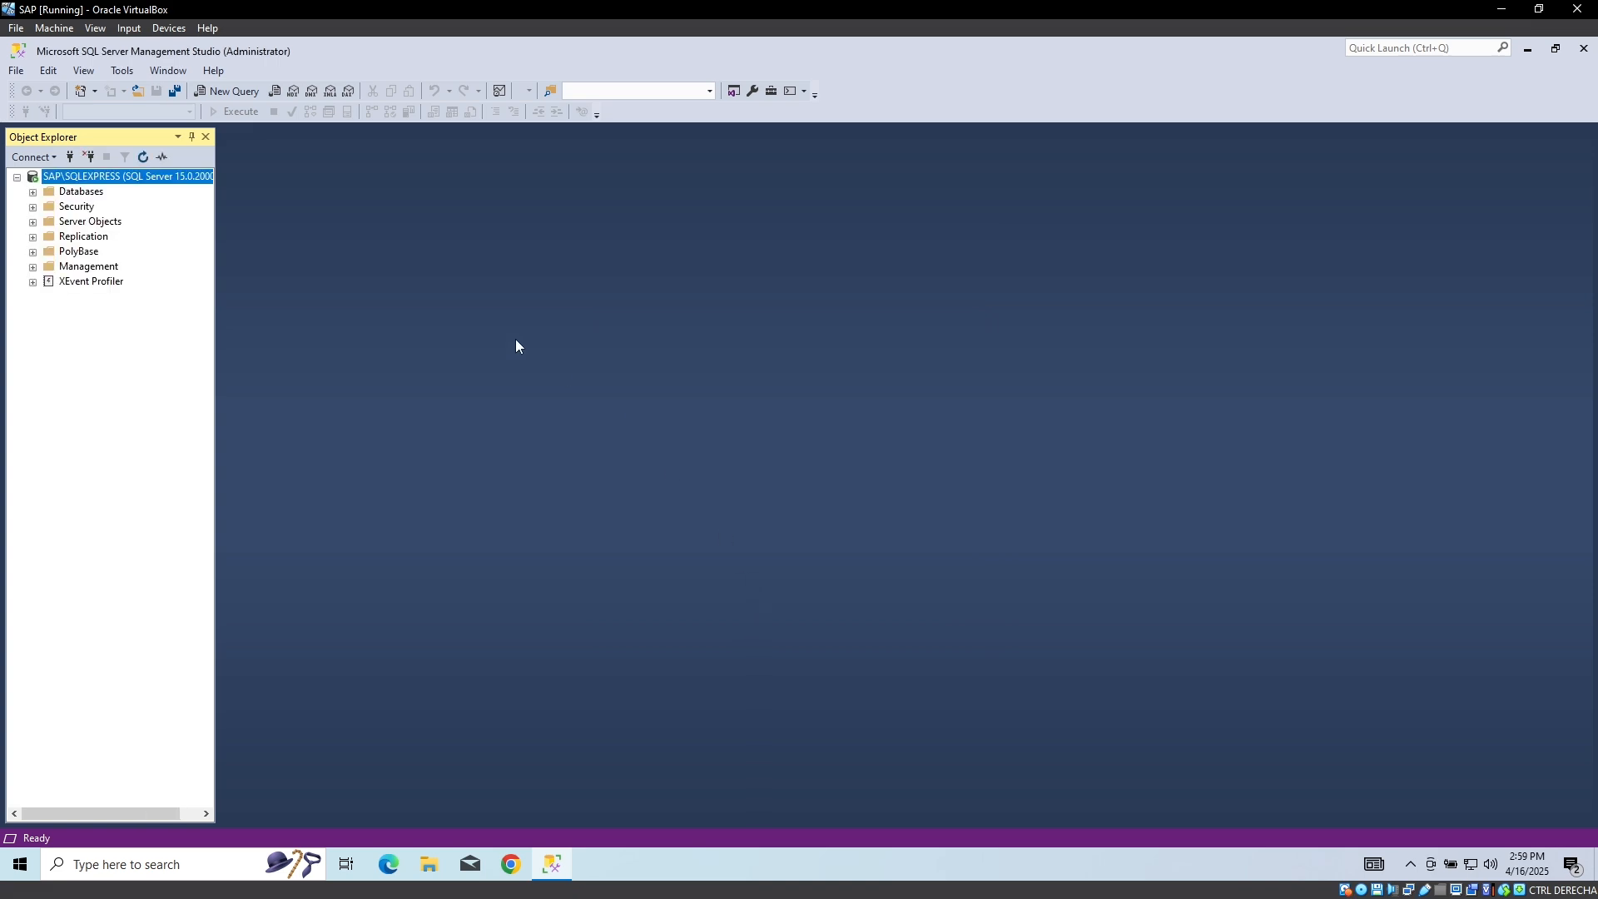
left_click(33, 192)
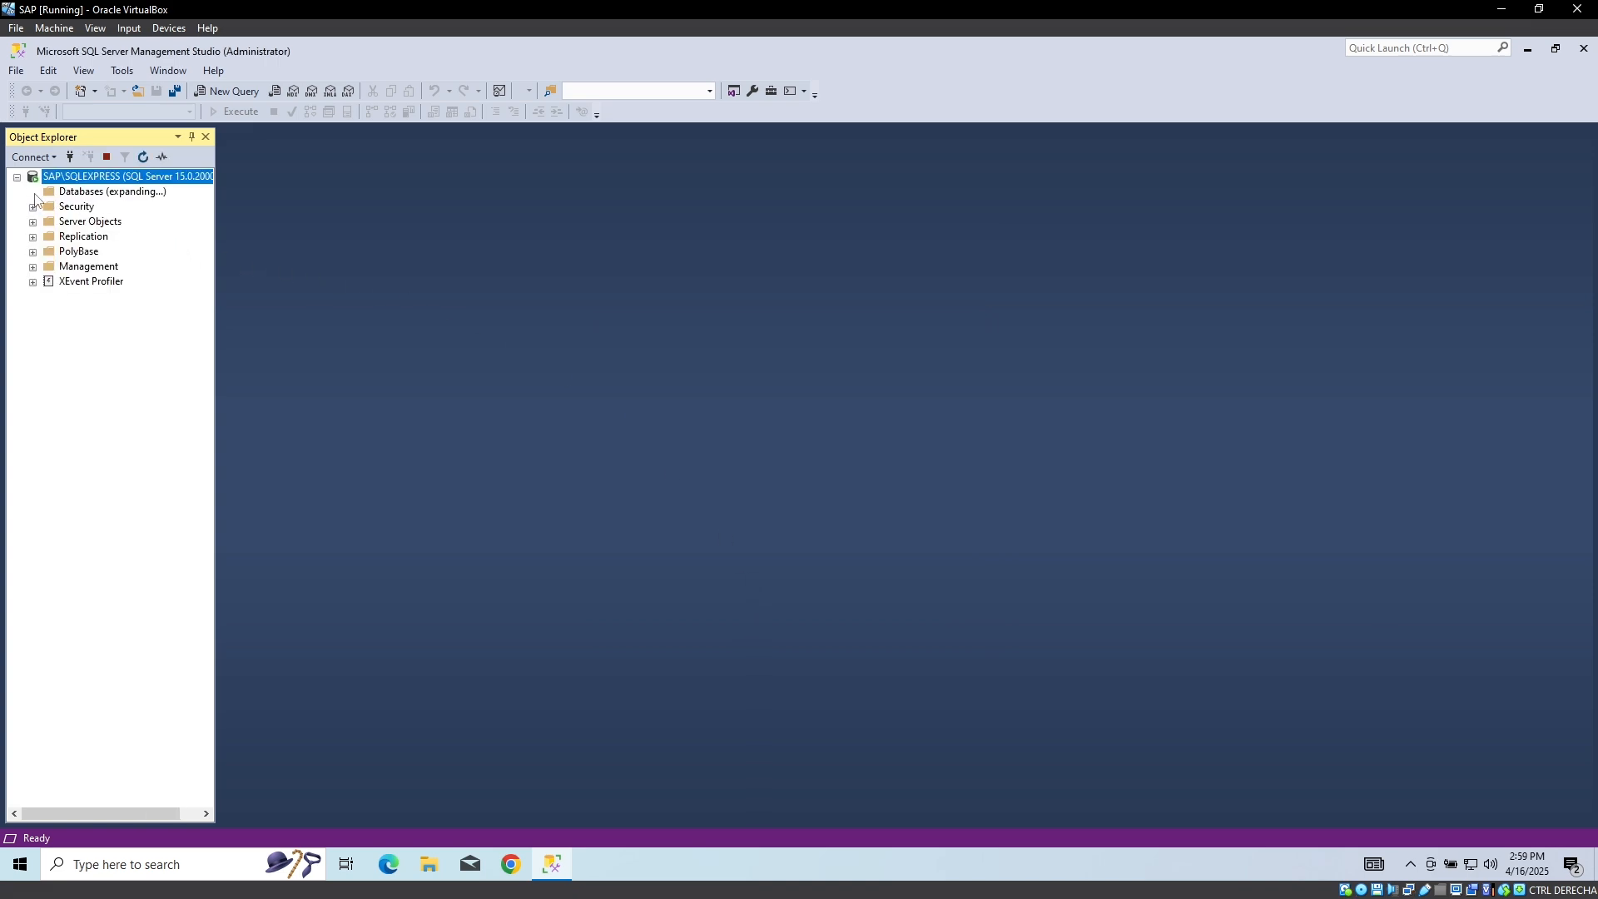